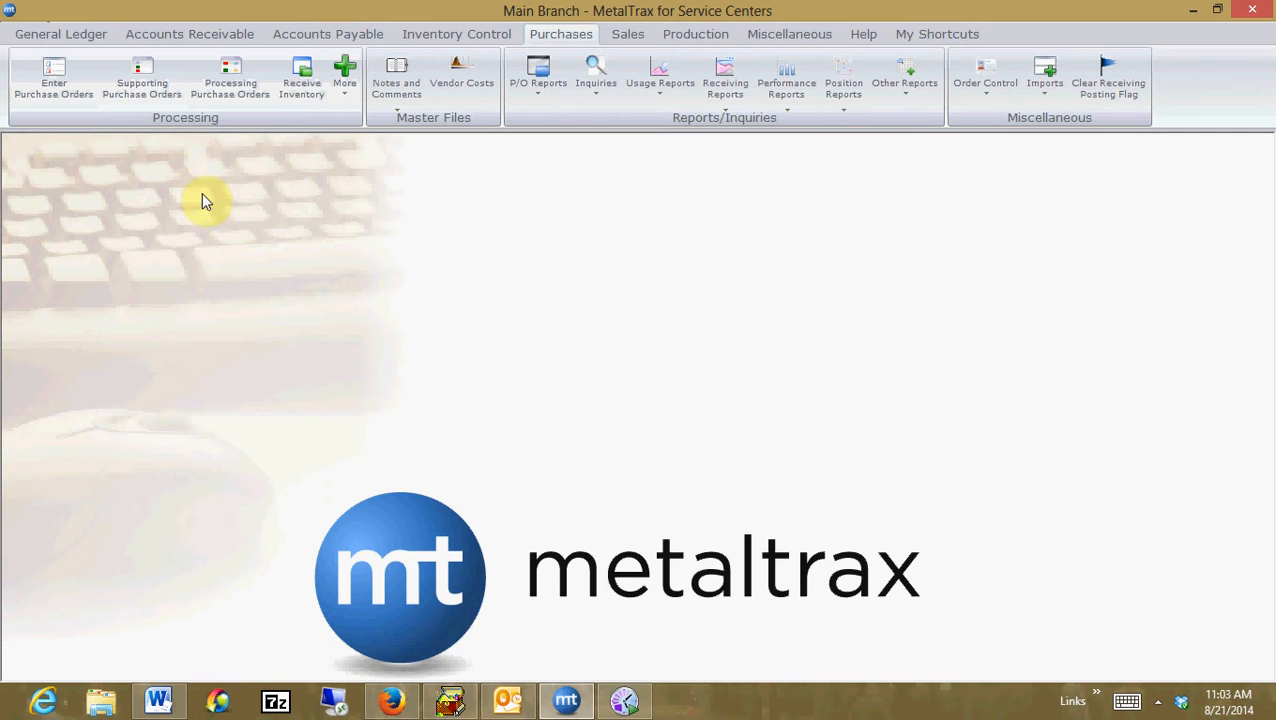
Open the Enter P/O Invoices window from Accounts Payable and move it toward the centre of the screen
left_click(352, 38)
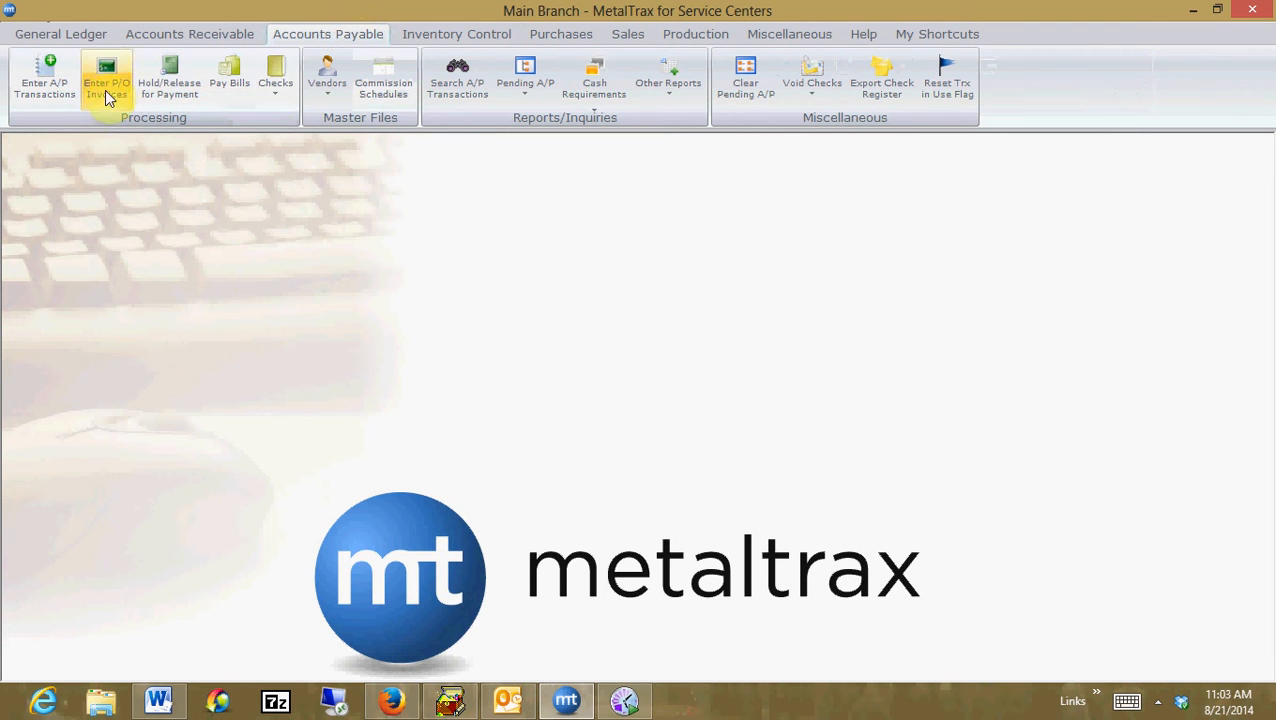
left_click(105, 90)
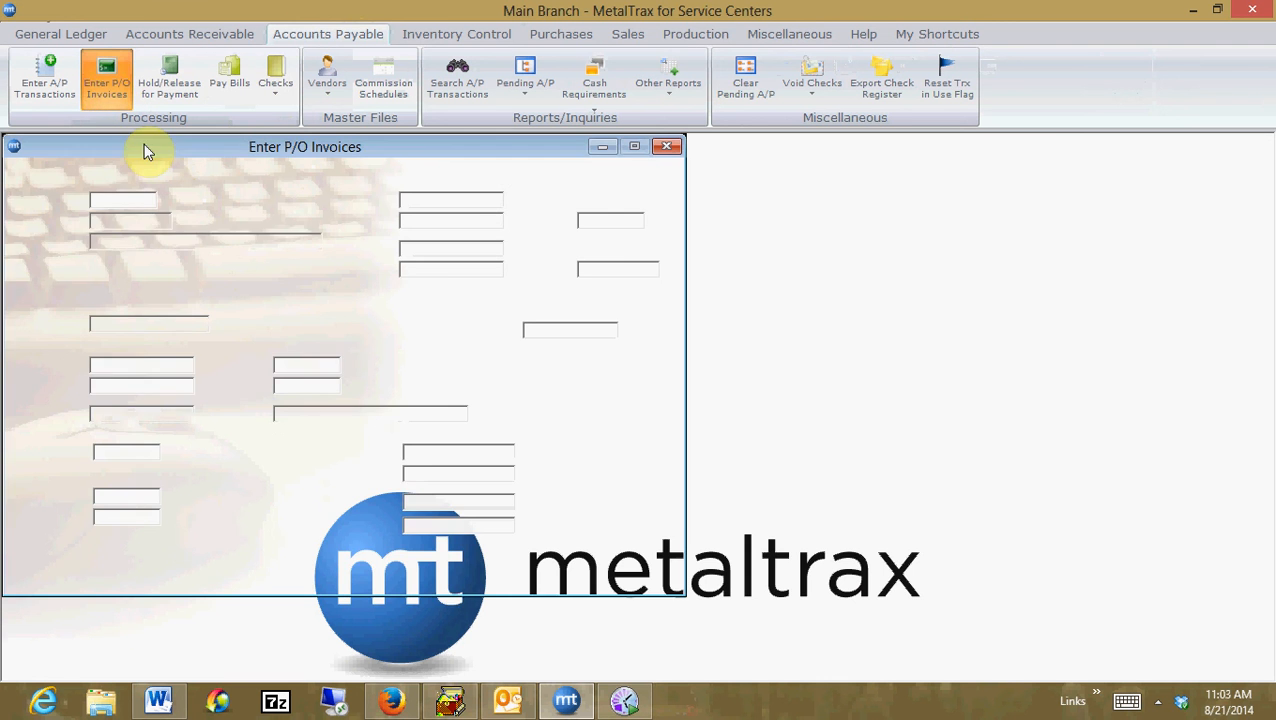
left_click_drag(294, 157, 436, 159)
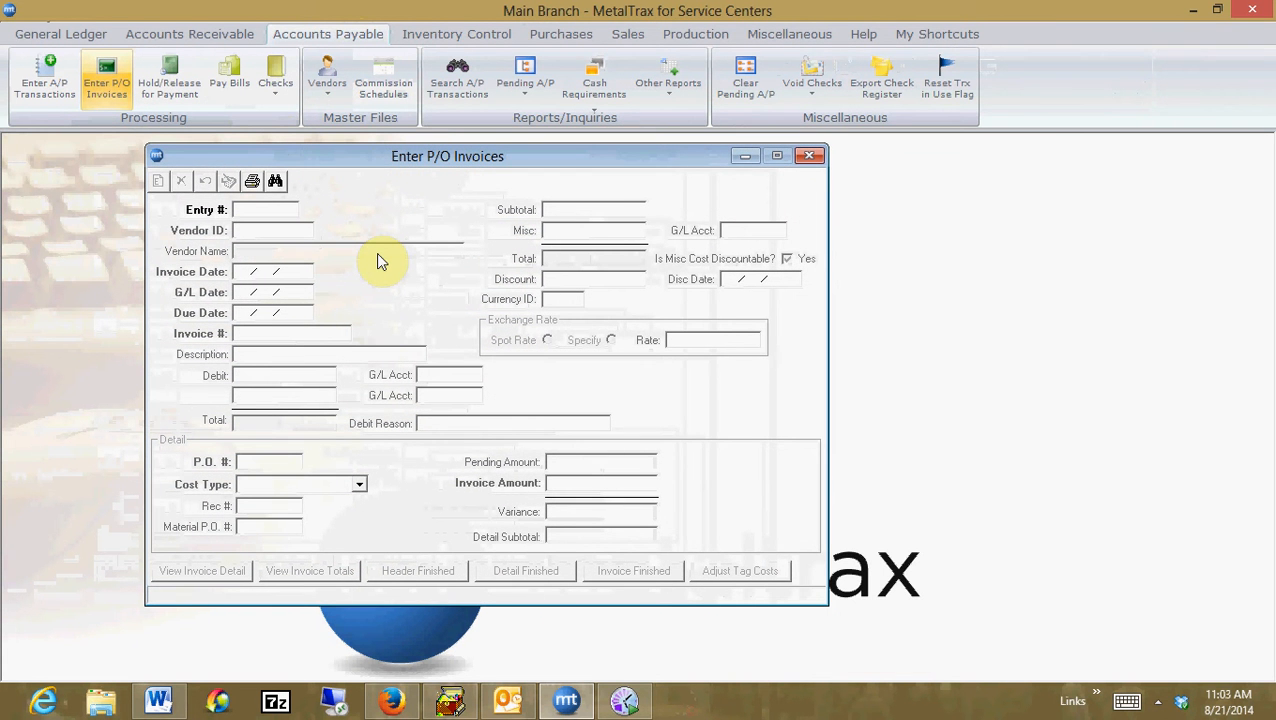
Start a new P/O invoice entry and set the vendor ID to NUCOR
key("Return")
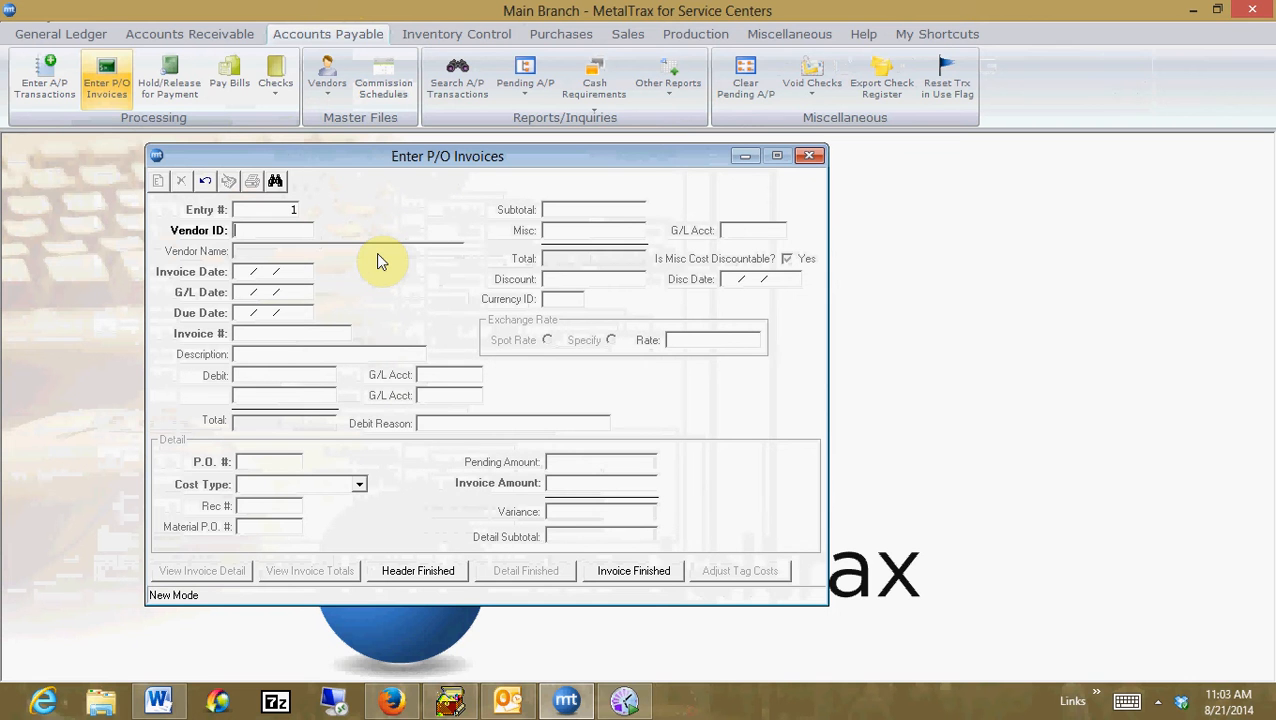
type("NUCOR")
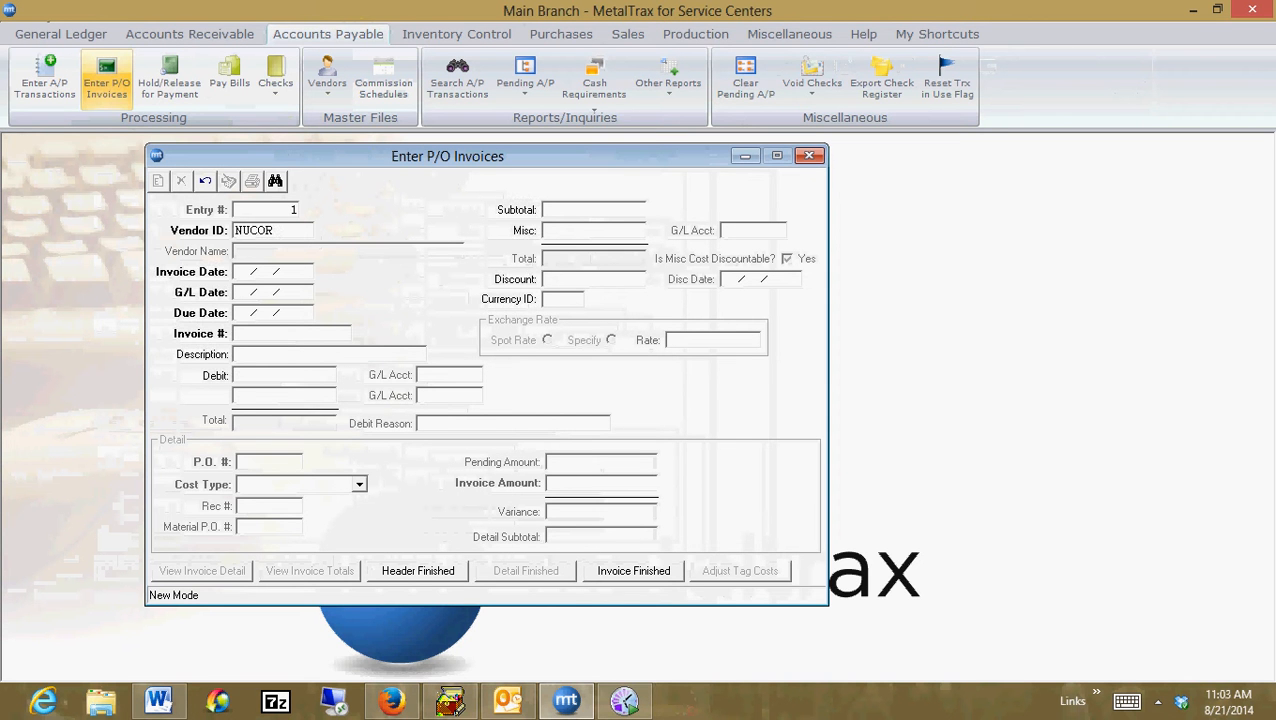
key("Return")
Set the invoice date to 08/21/2014 and accept the default G/L and due dates
type("08/")
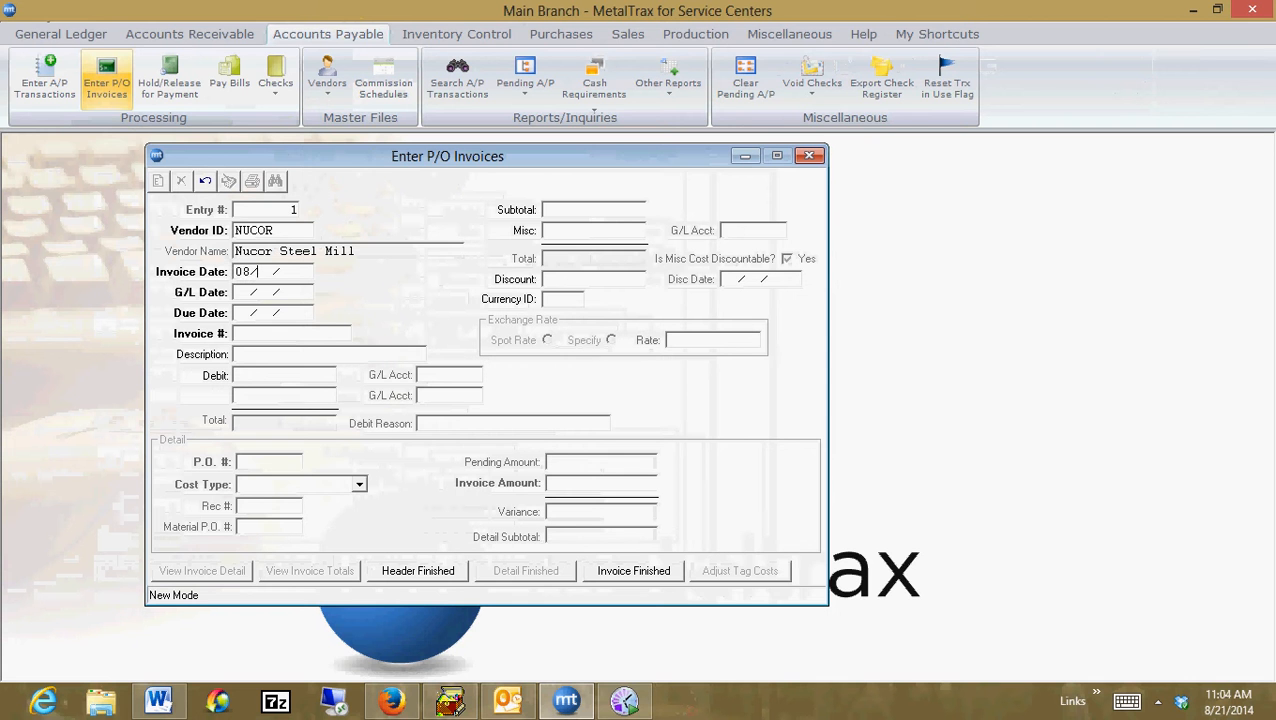
type("21/201")
type("4")
key("Tab")
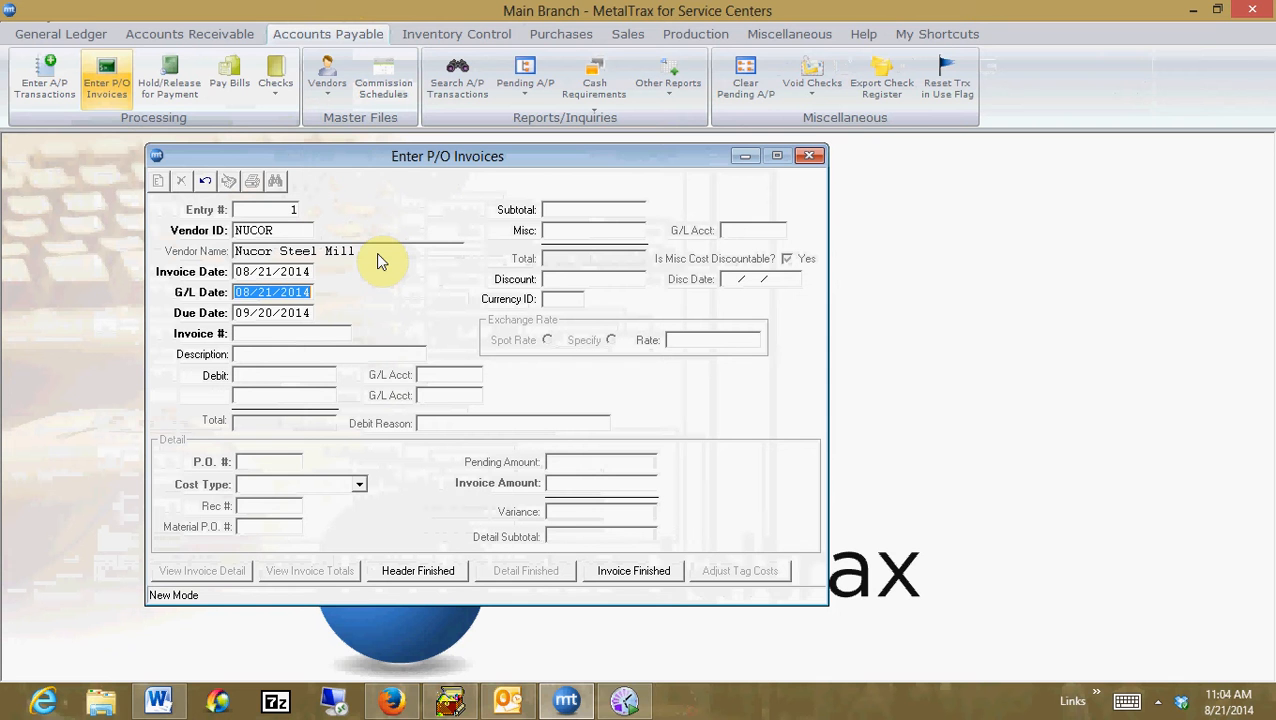
key("Tab")
key("Tab")
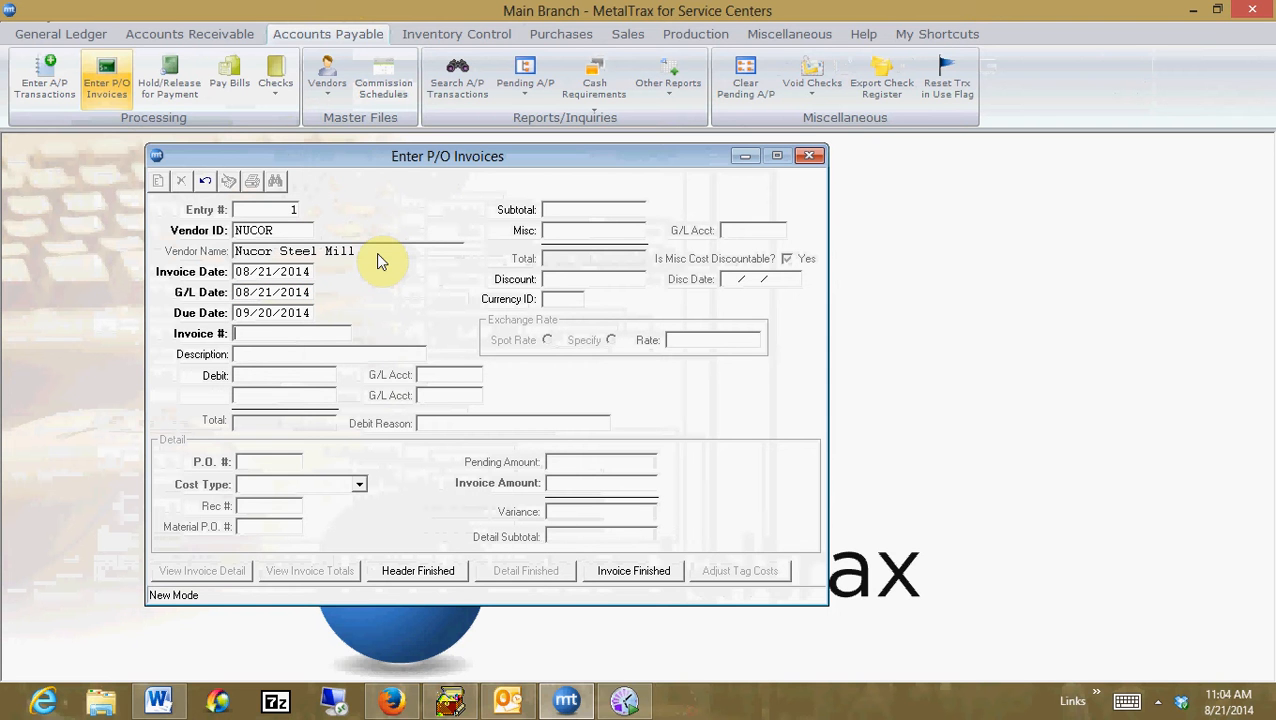
Enter invoice number 484844 and a subtotal of 12,128.52, then finish the invoice header
type("484844")
key("Tab")
key("Tab")
type("12128.52")
key("Tab")
key("Tab")
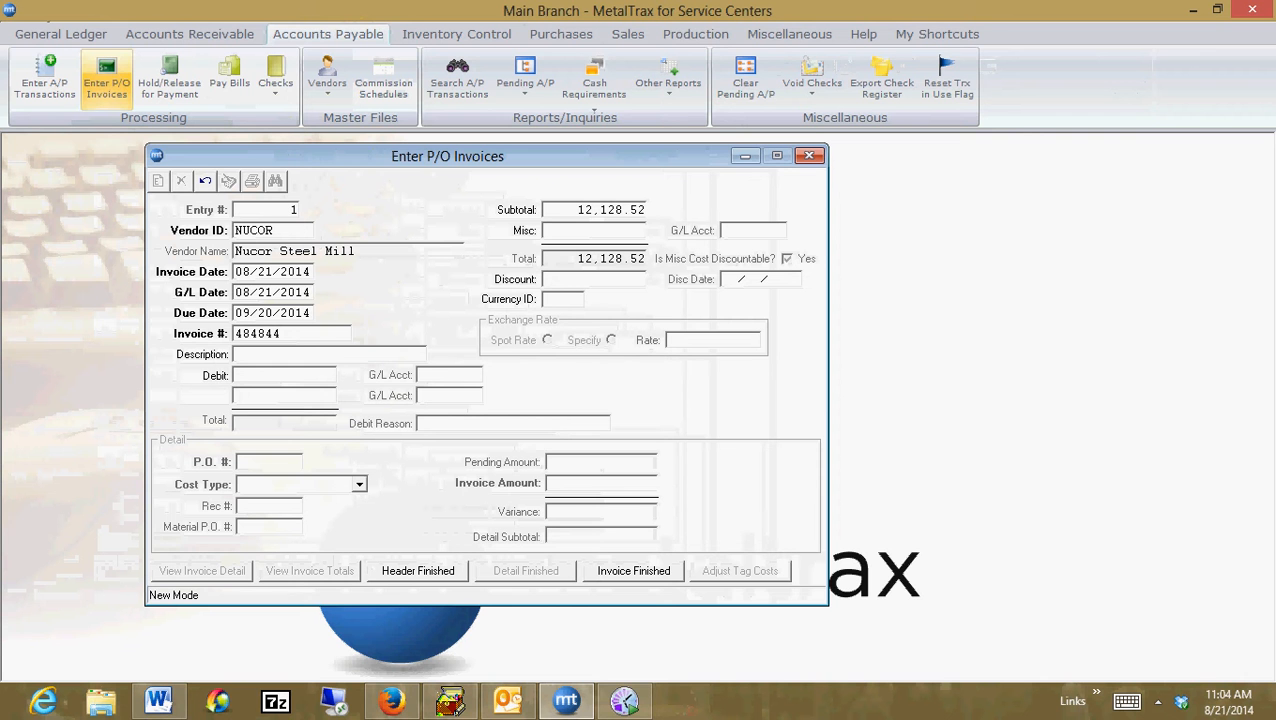
key("Tab")
left_click(408, 569)
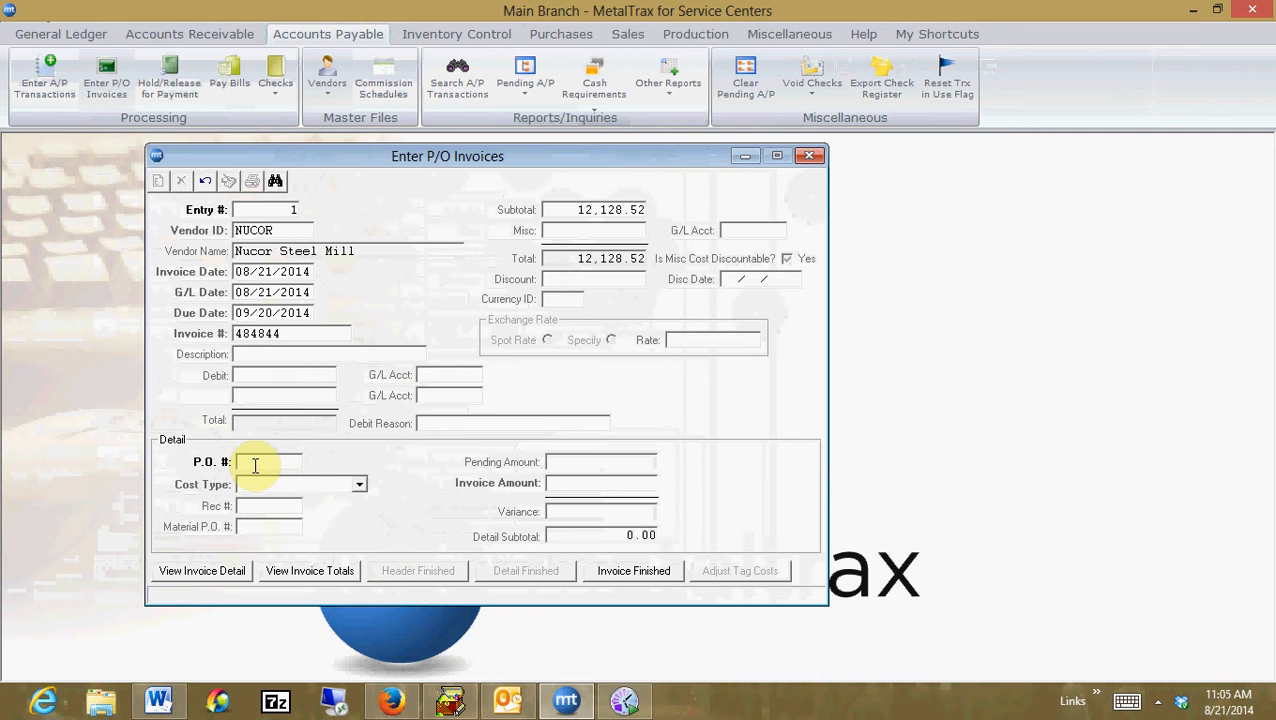
Add a detail line for P.O. 4024 with an invoice amount of 12,128.52, then finish the detail and the invoice
type("4")
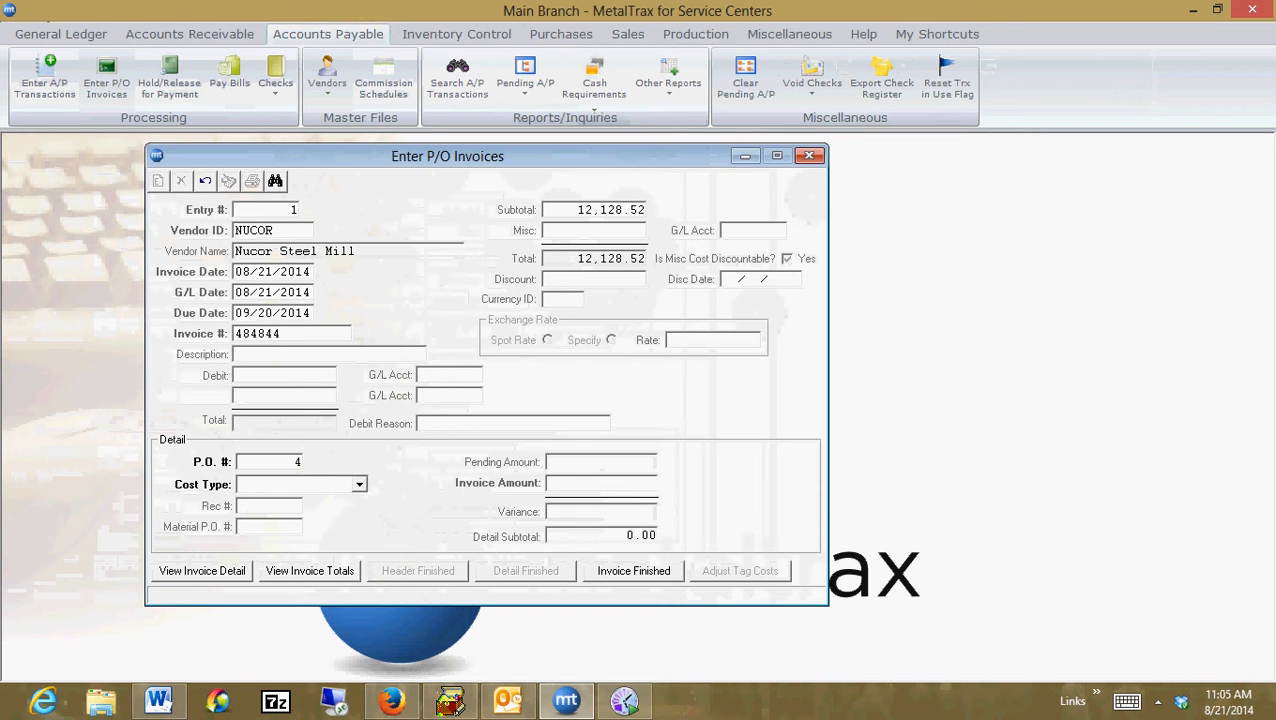
type("024")
key("Tab")
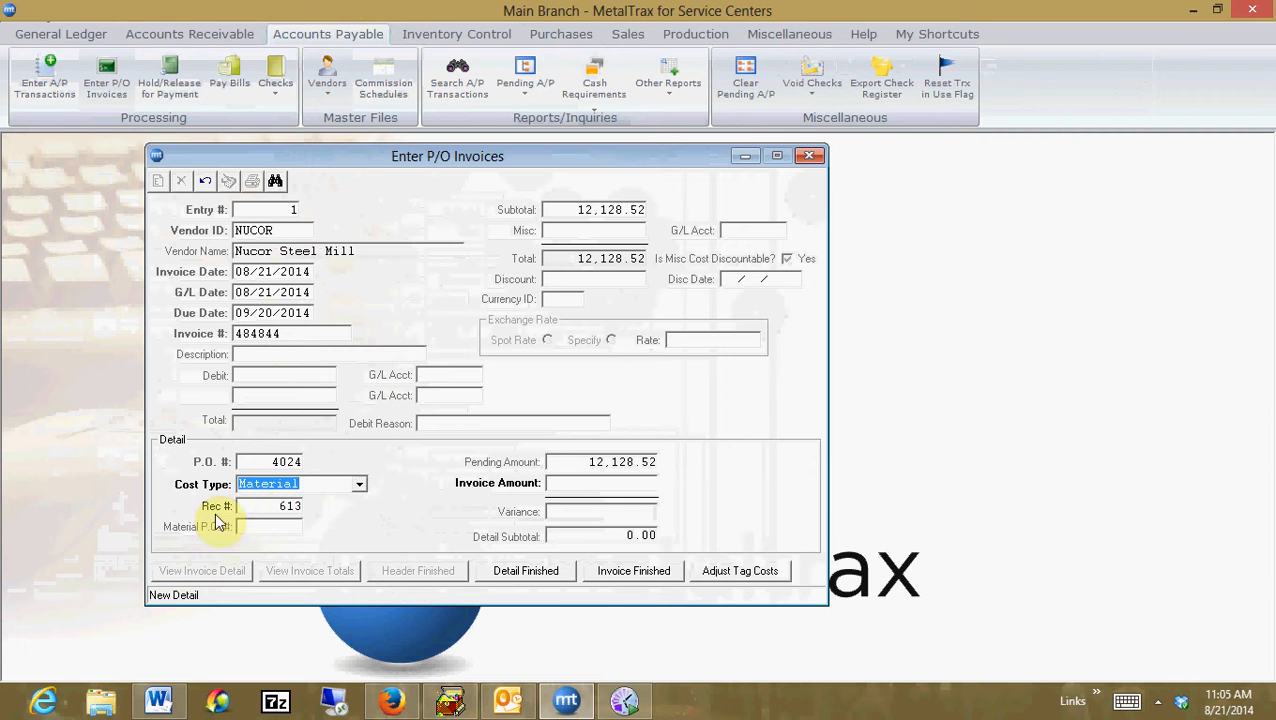
left_click(602, 484)
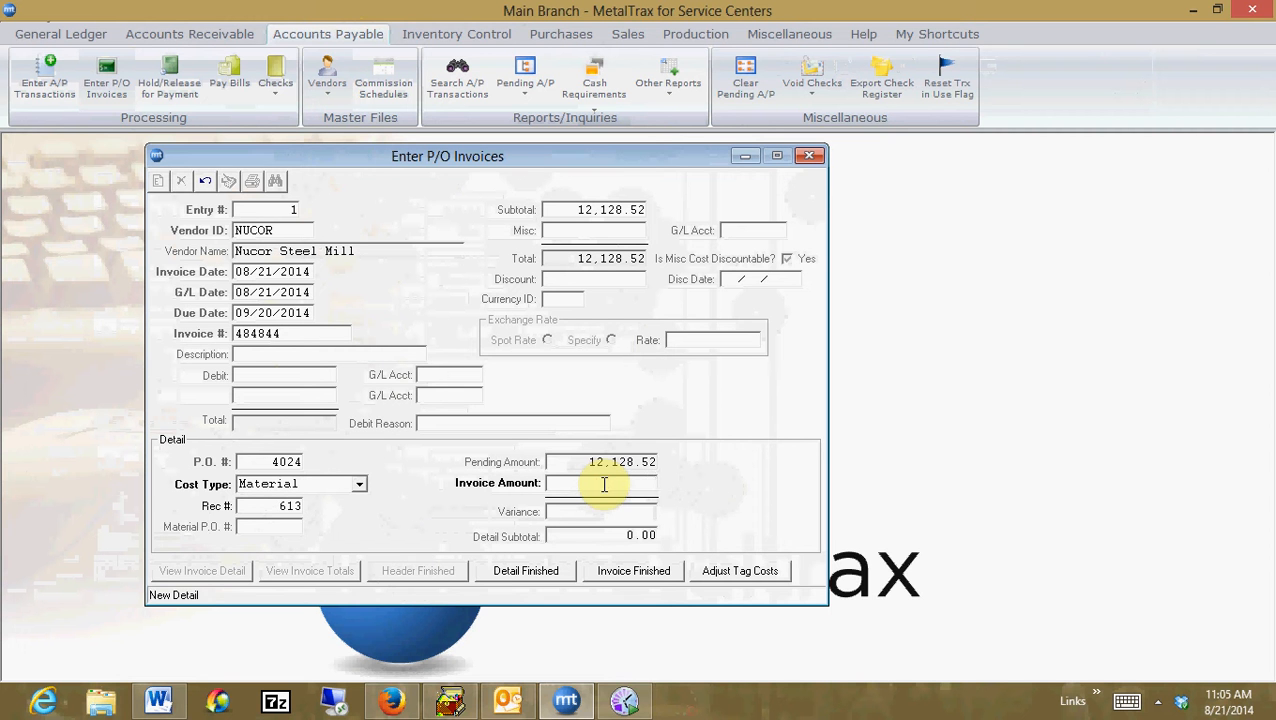
type("12")
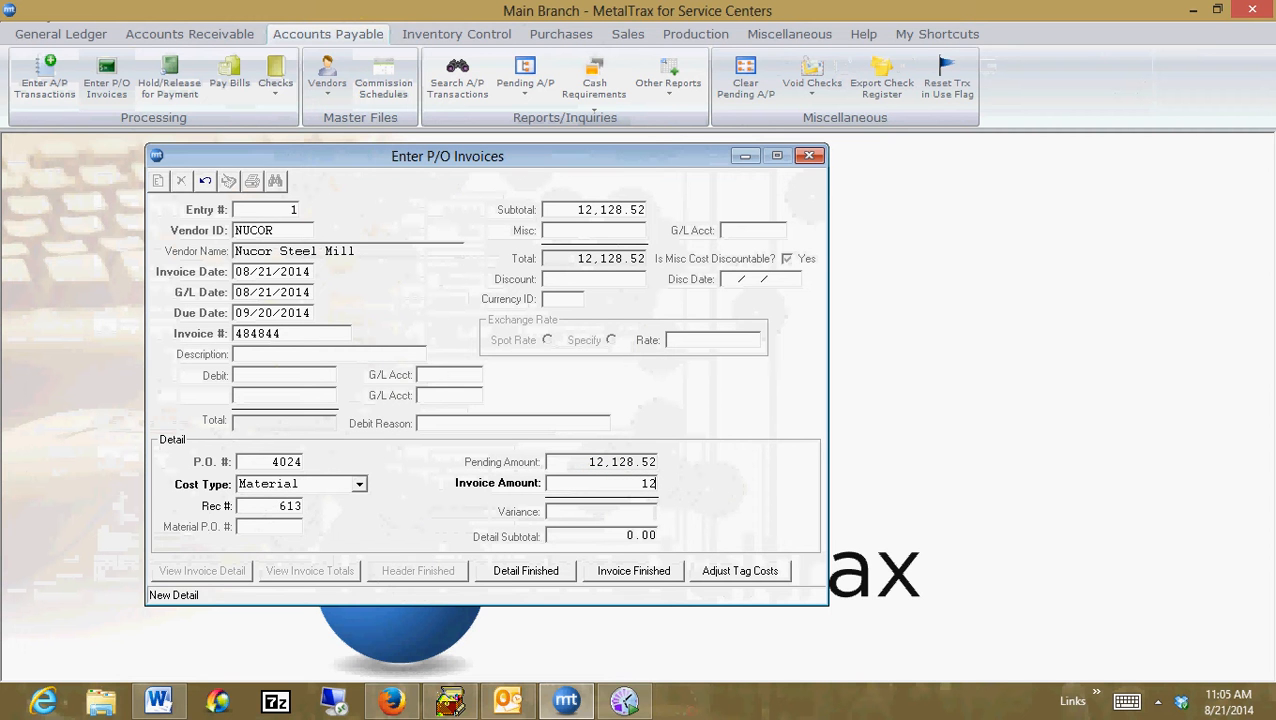
type(",128.52")
key("Return")
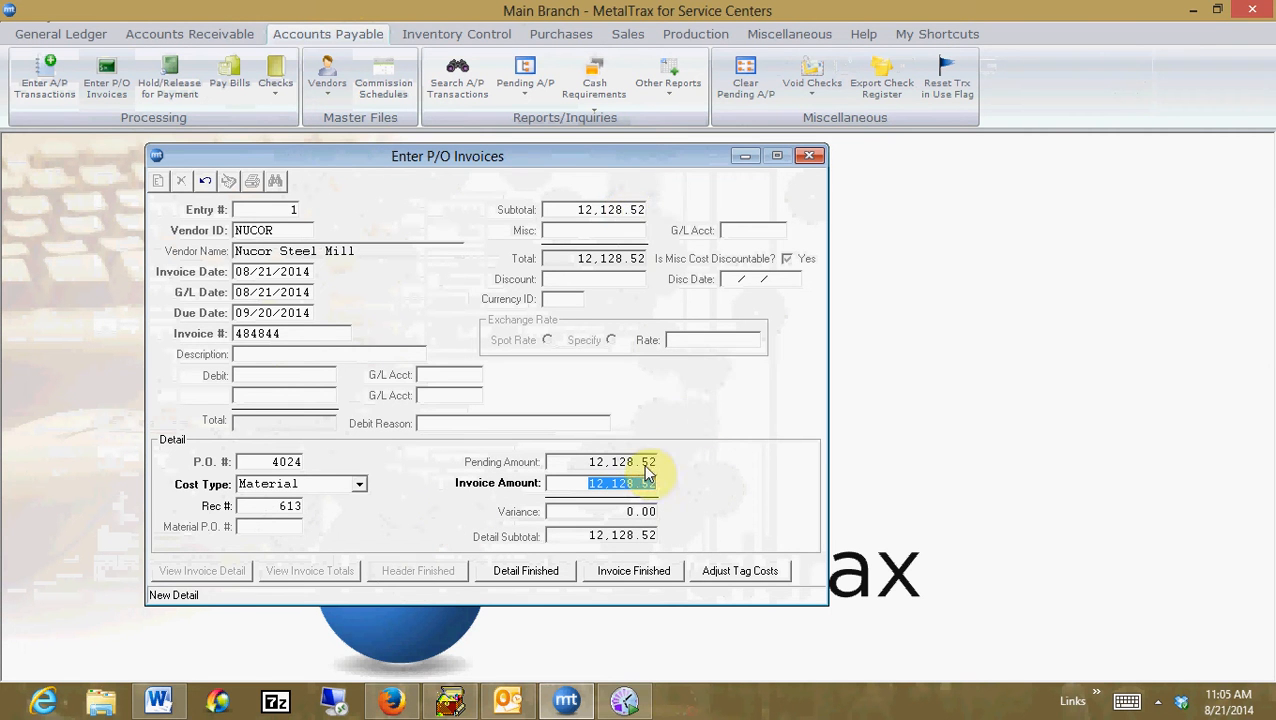
left_click(521, 578)
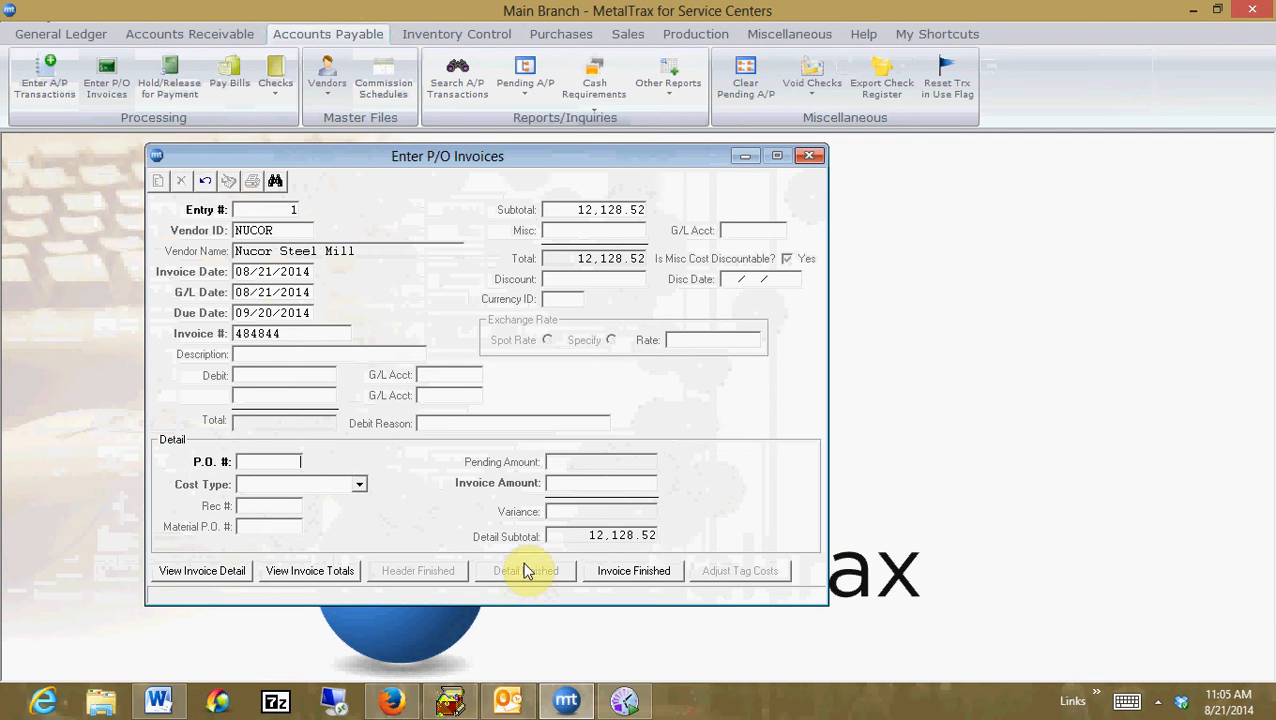
left_click(634, 574)
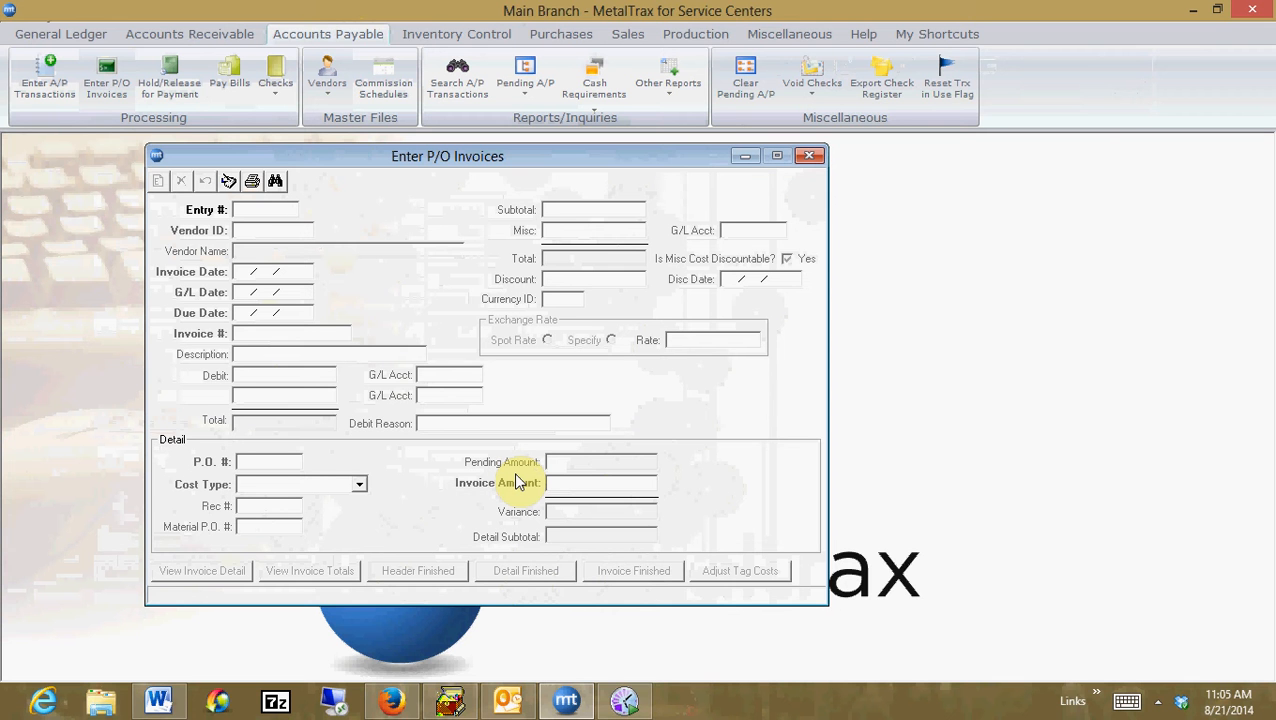
Start a second invoice entry for vendor NUCOR with an invoice date of 08/21/2014
key("Return")
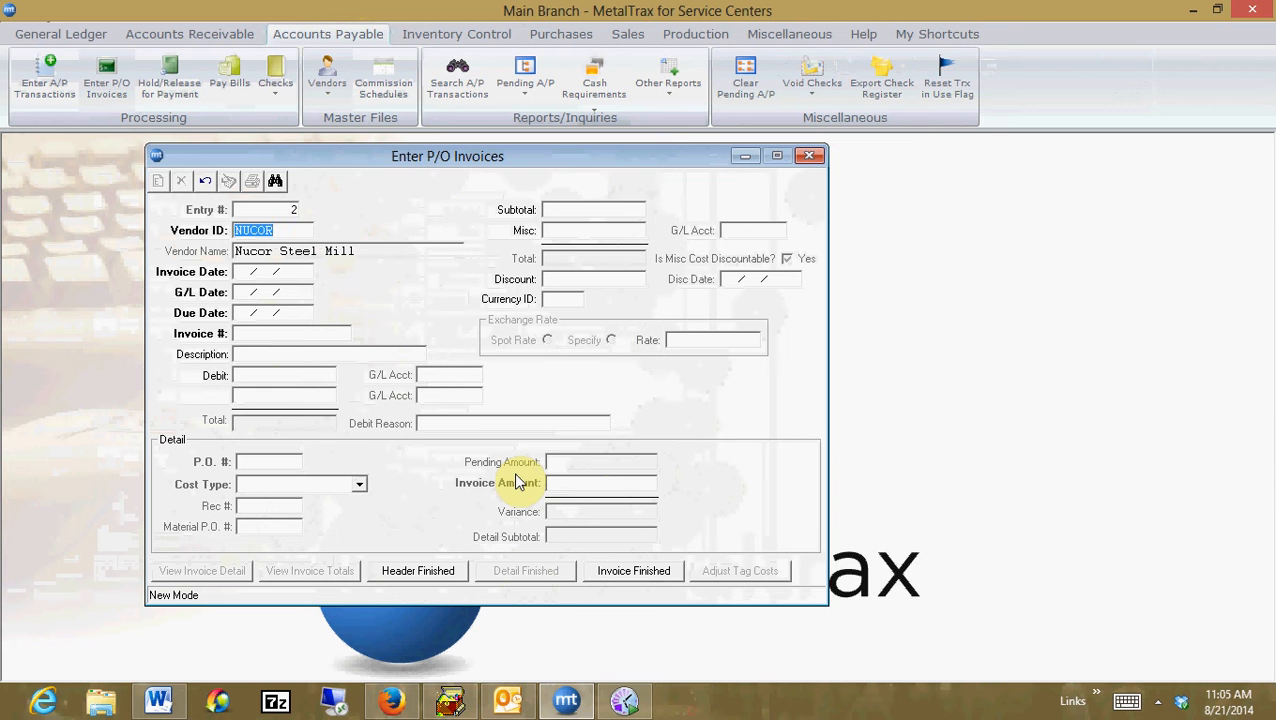
key("Return")
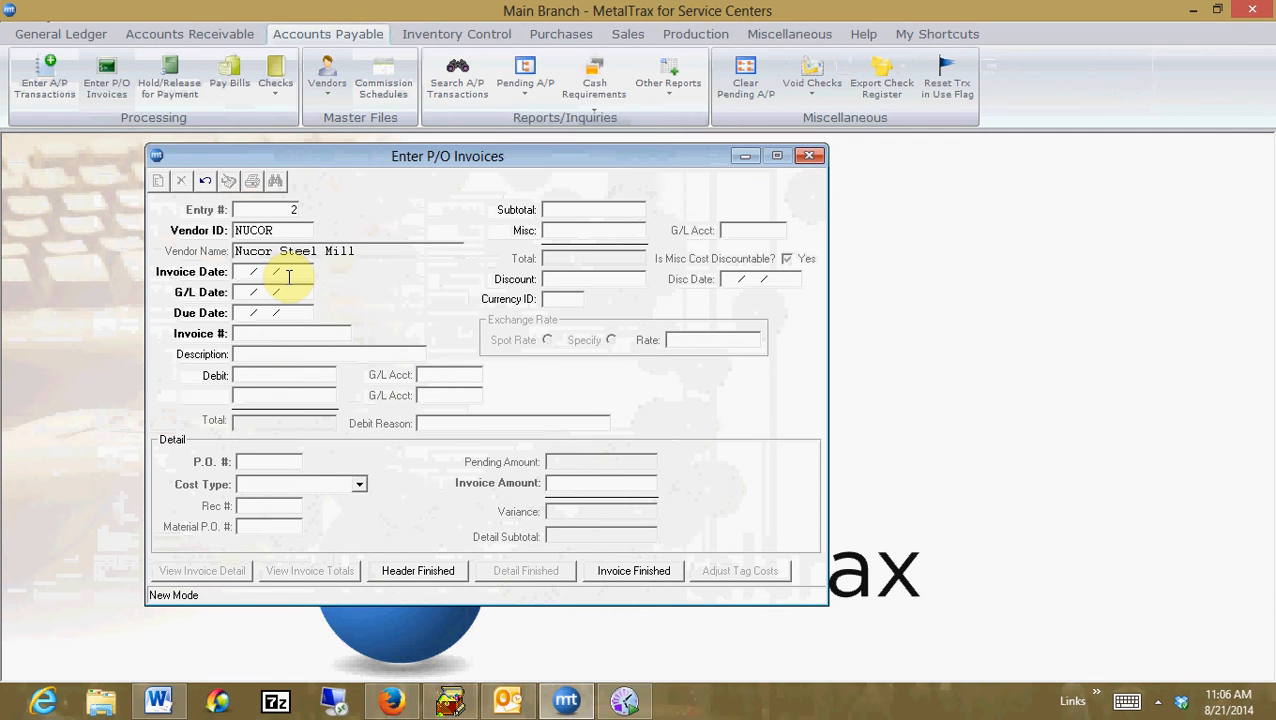
type("08/21/2014")
key("Tab")
key("Tab")
key("Tab")
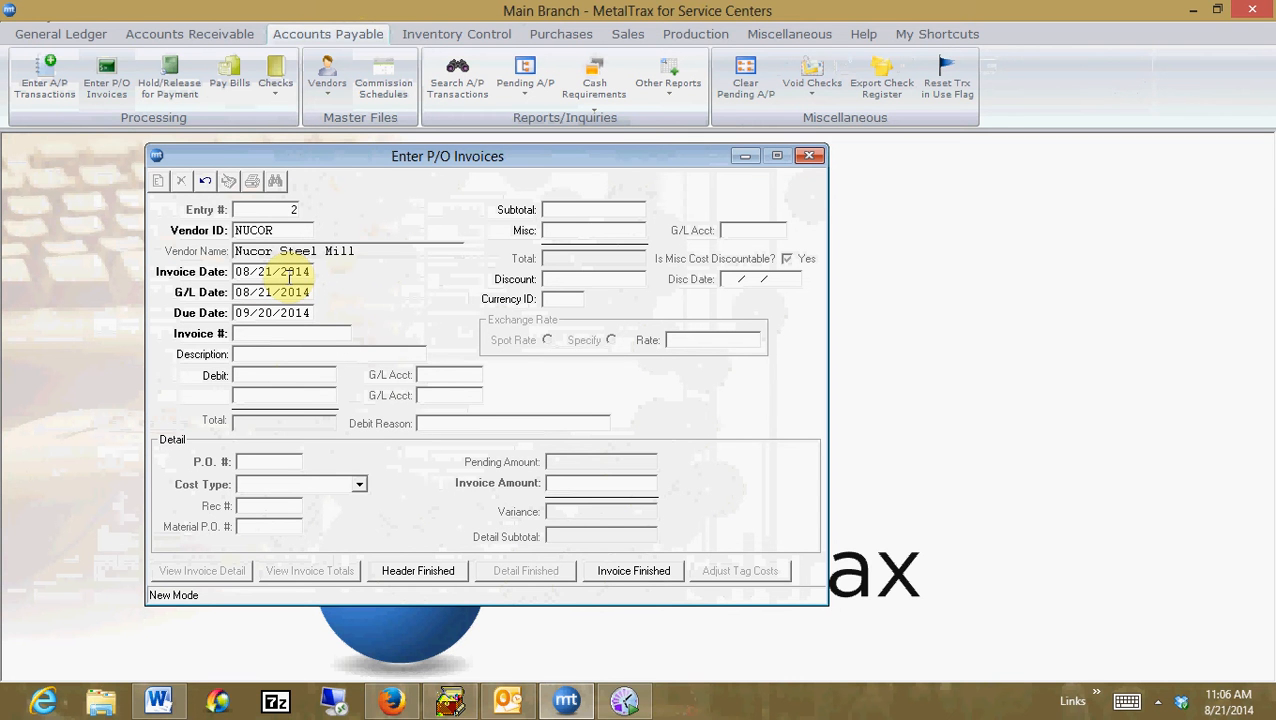
Enter invoice number 44453 and a subtotal of 100, then finish the invoice header
type("44453")
key("Tab")
key("Tab")
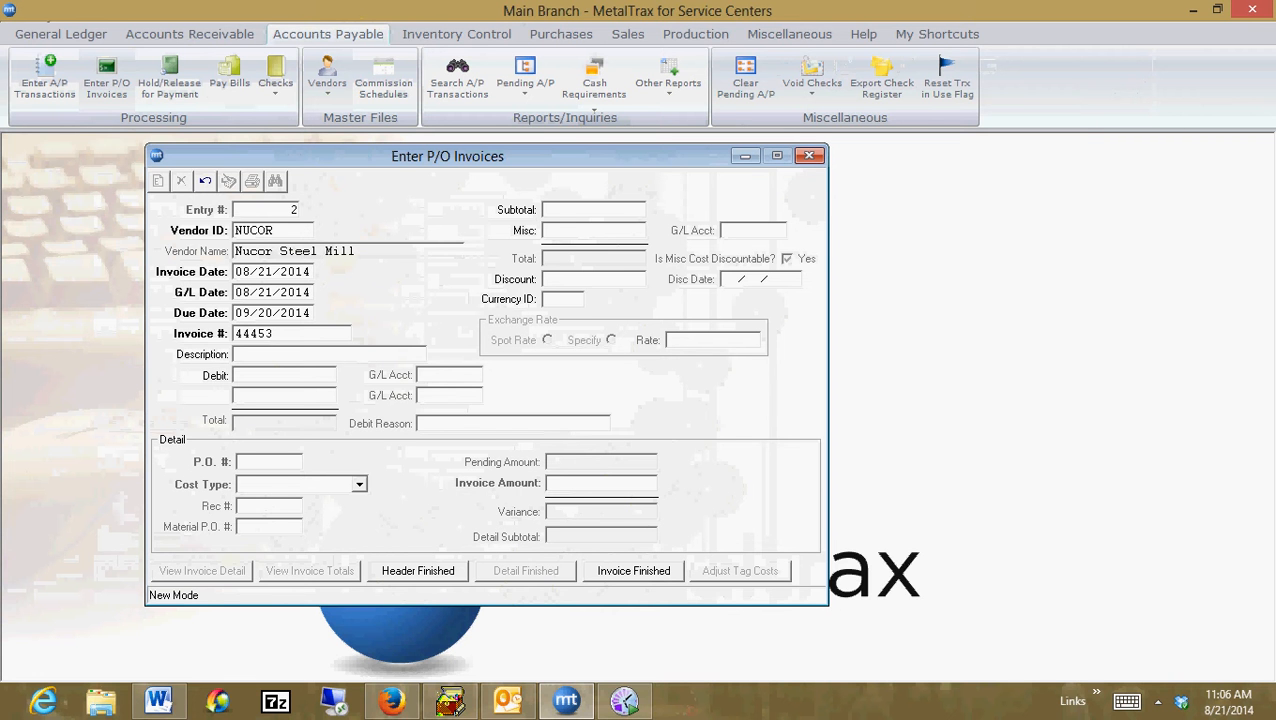
type("100")
key("Tab")
key("Tab")
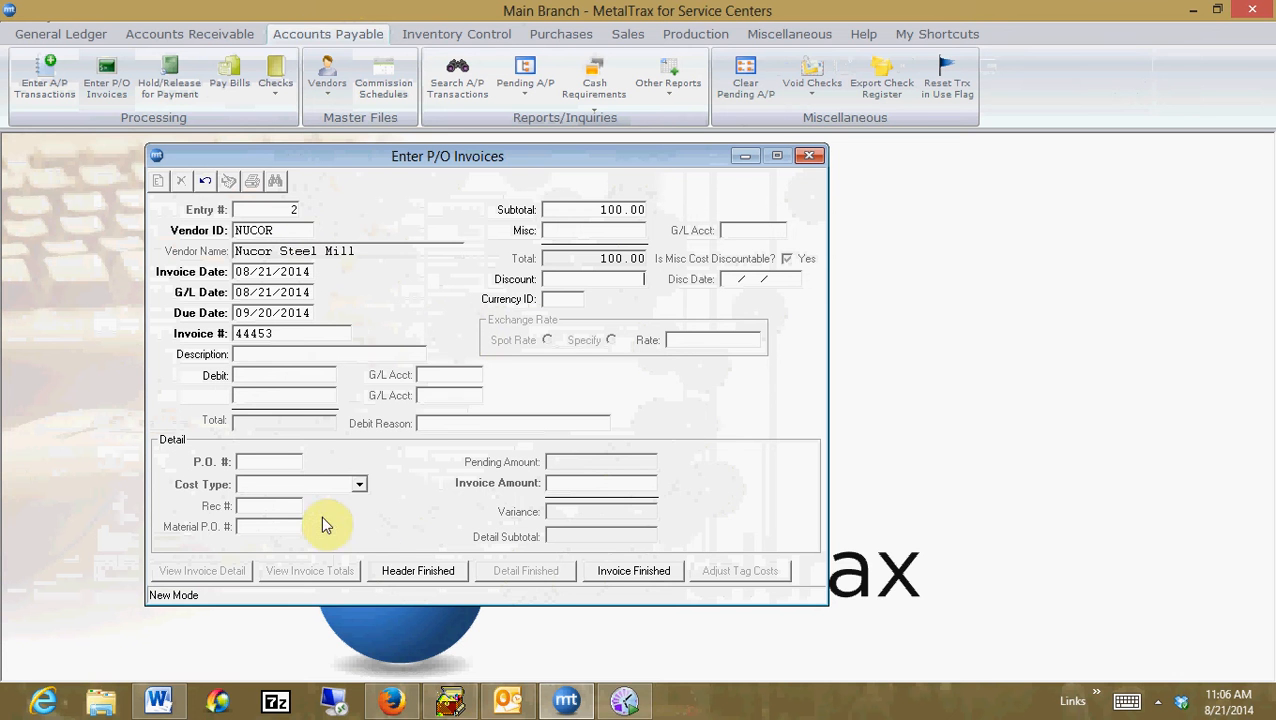
left_click(397, 570)
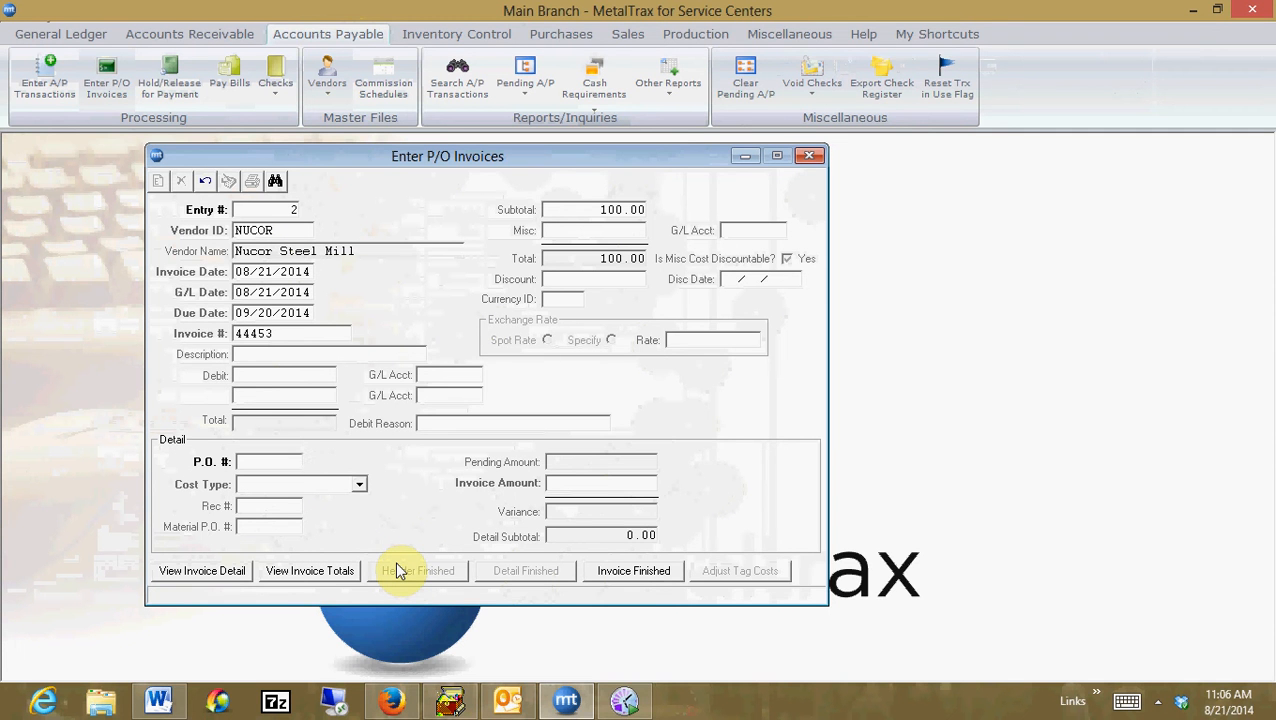
Add a Freight detail line for P.O. 4024 with an invoice amount of 100 and finish the invoice
type("4024")
key("Tab")
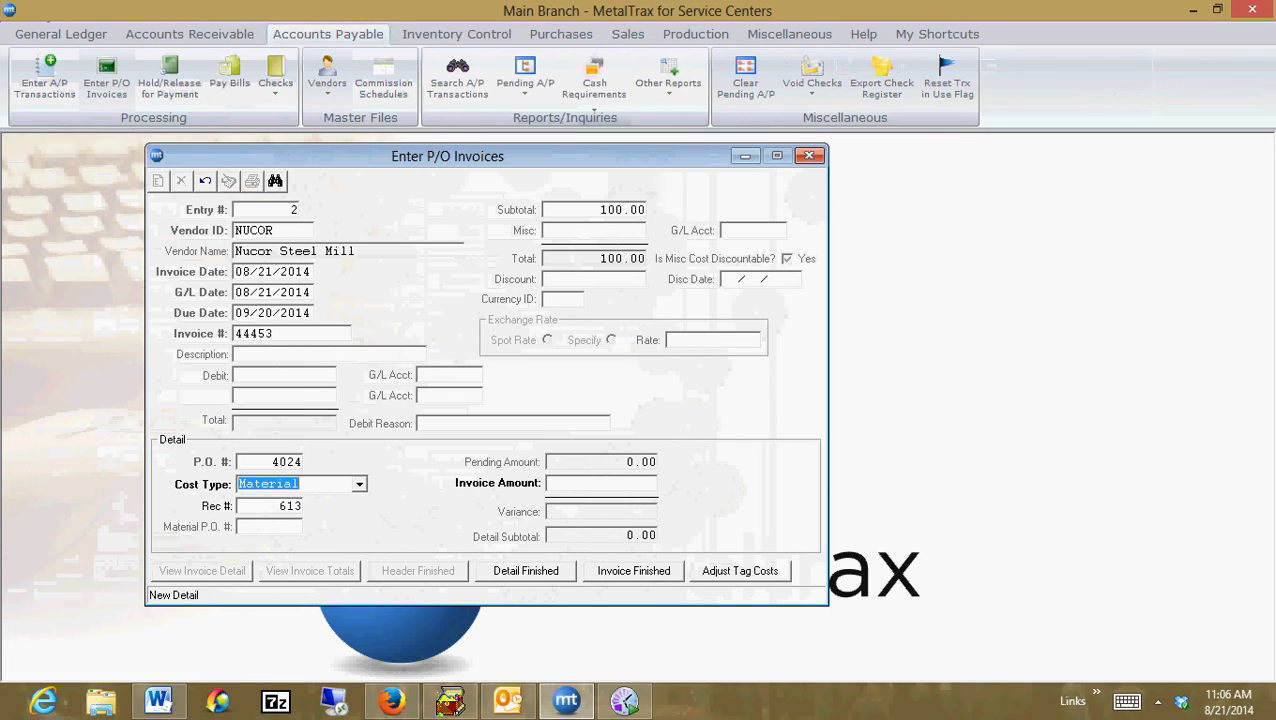
left_click(359, 484)
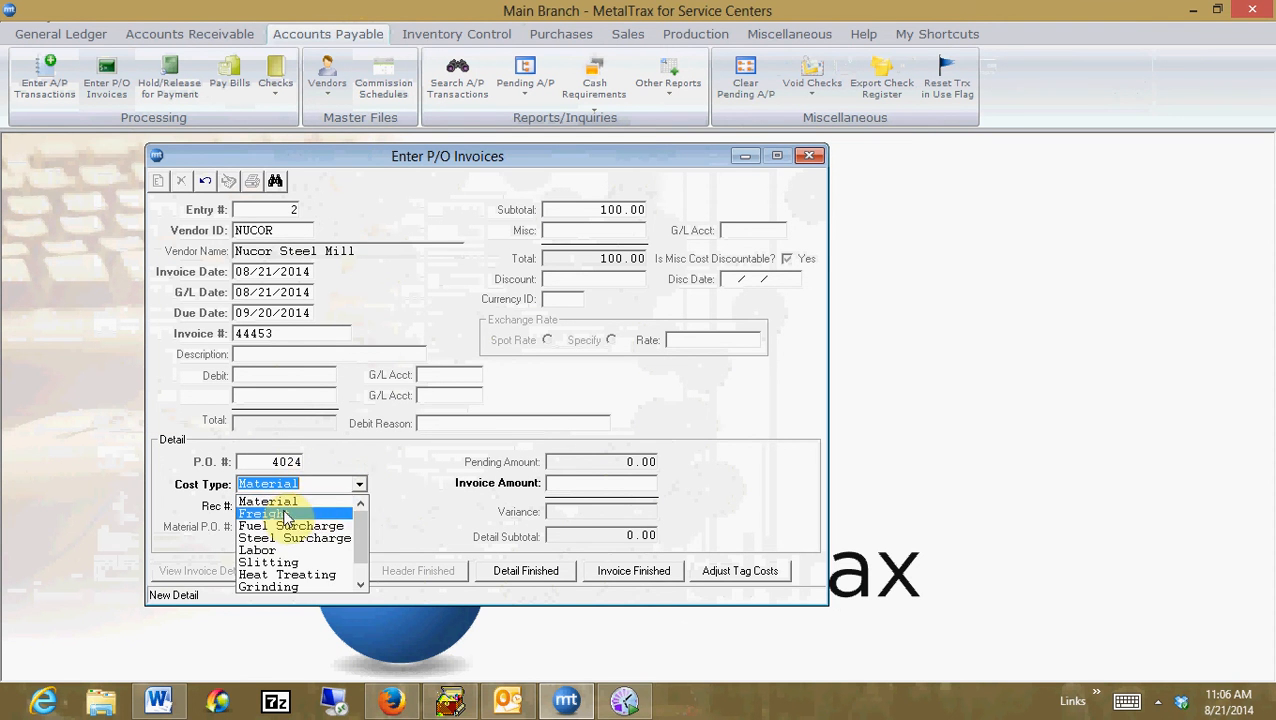
left_click(283, 512)
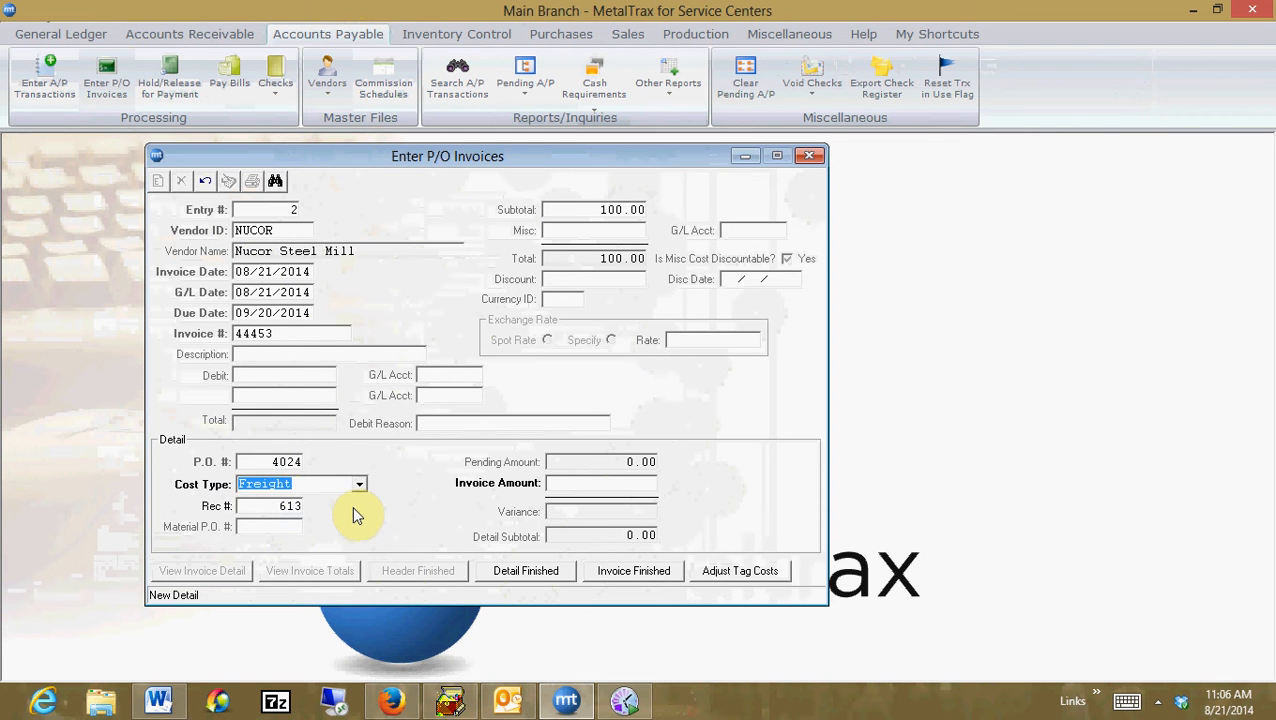
key("Tab")
key("Tab")
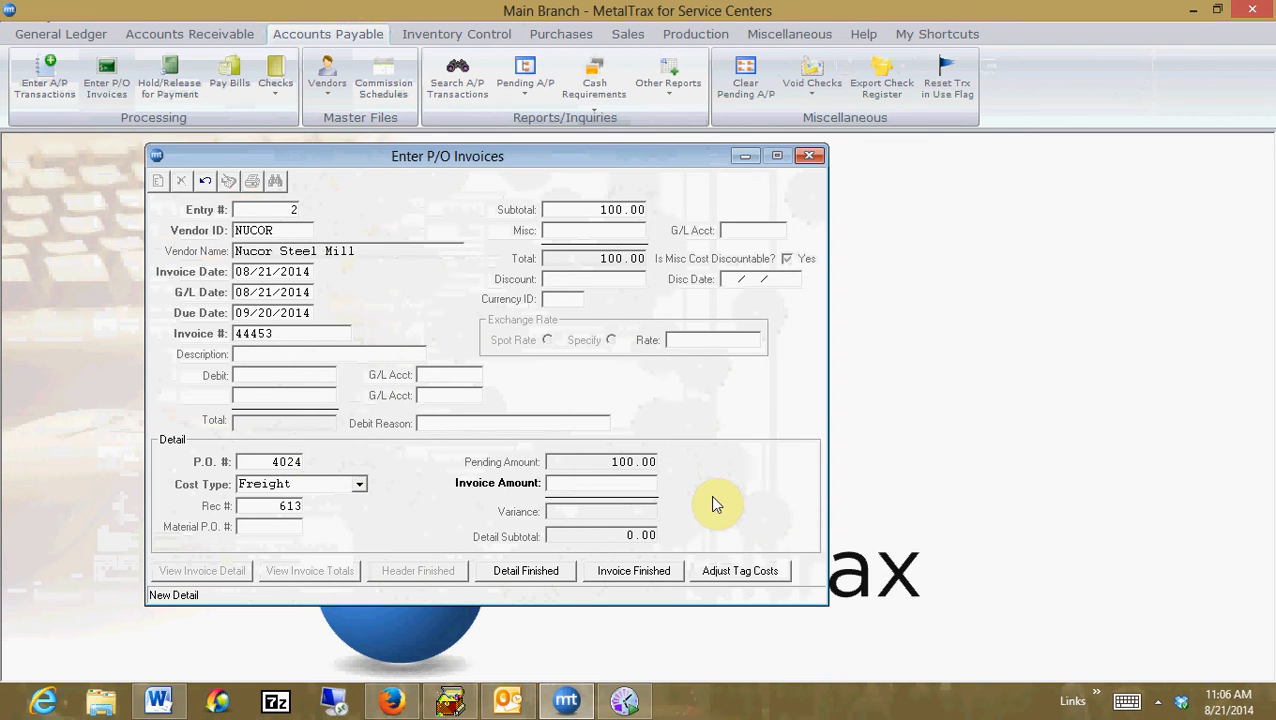
type("100")
key("Return")
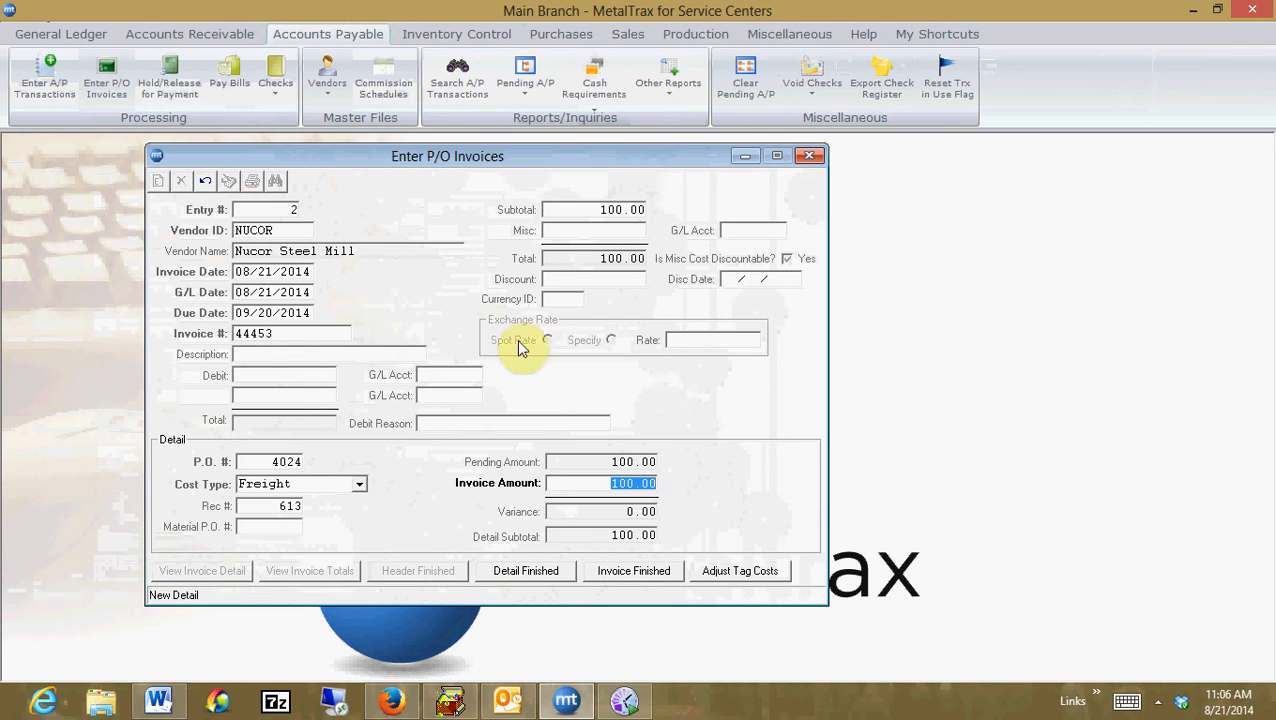
left_click(645, 572)
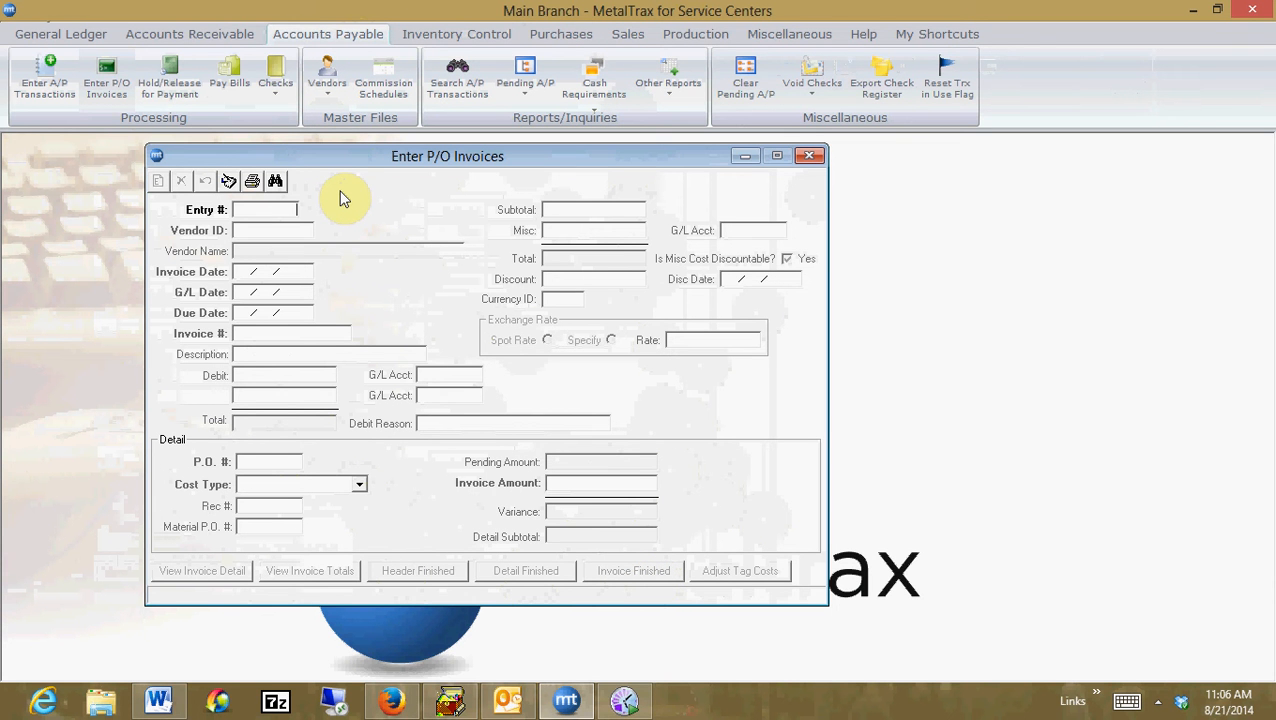
Preview the unposted P/O invoices report and close it
left_click(253, 184)
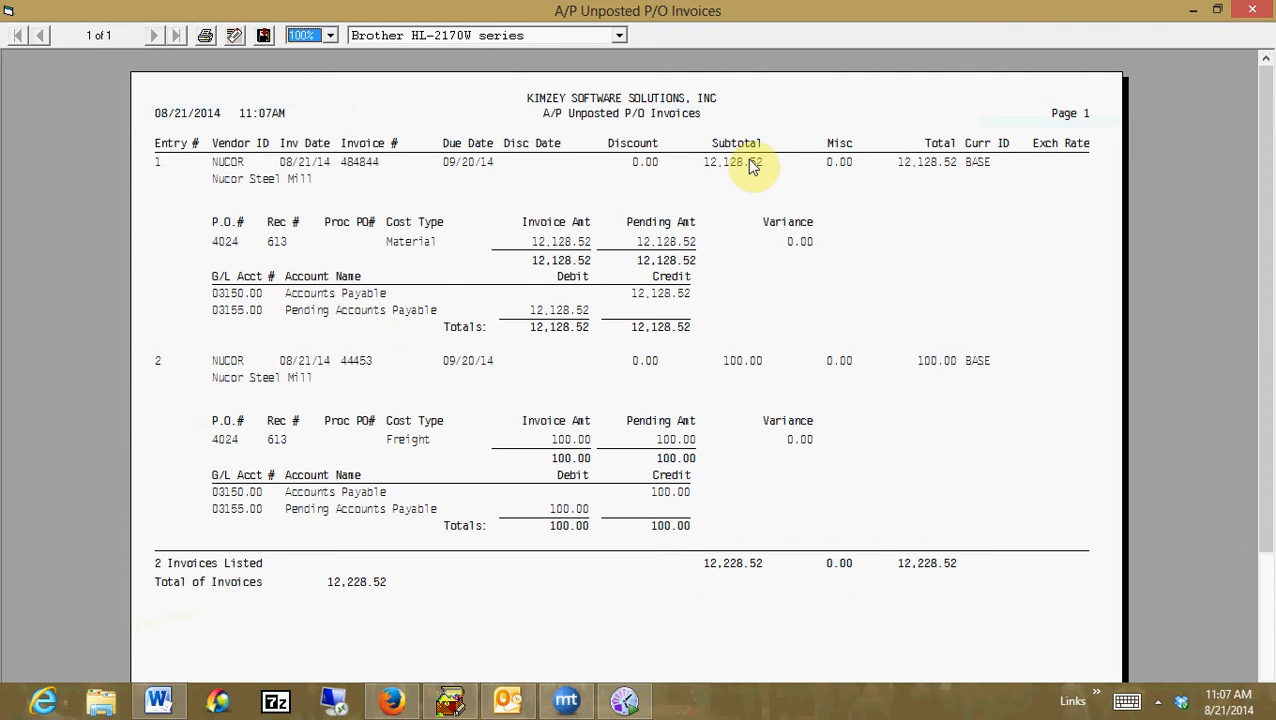
left_click(1252, 10)
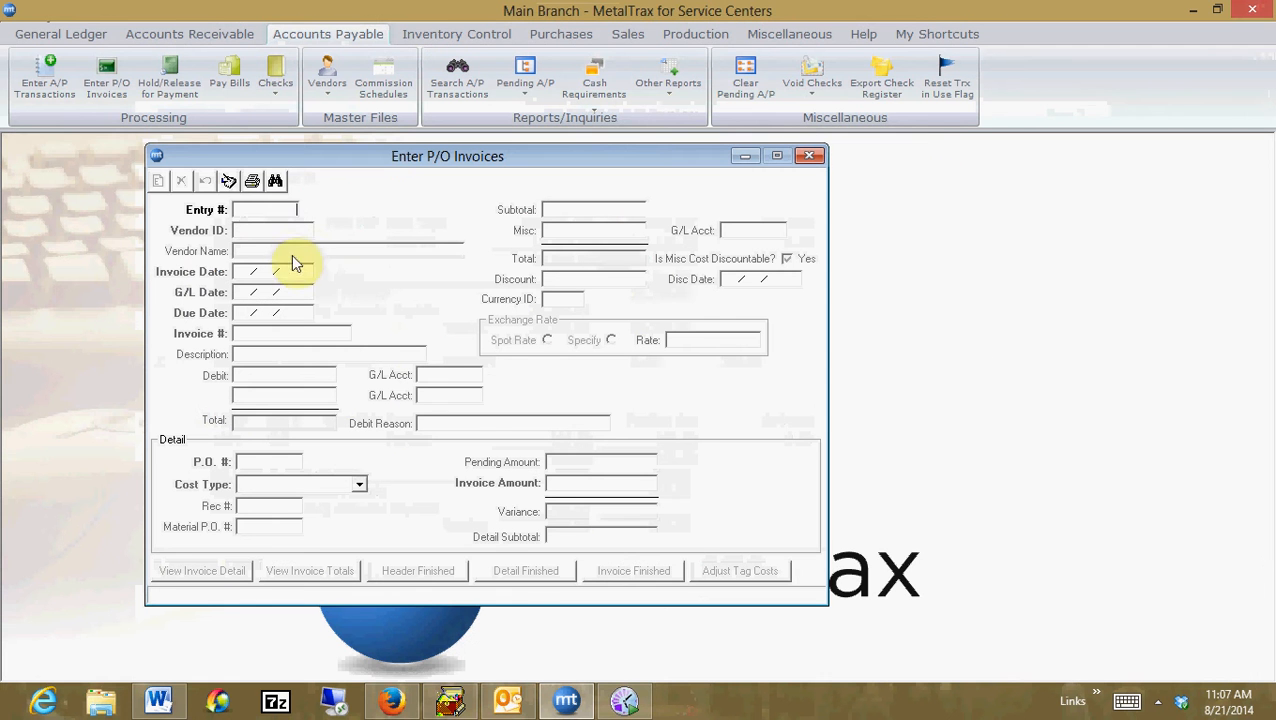
Post the entered P/O invoices and confirm the posting
left_click(228, 186)
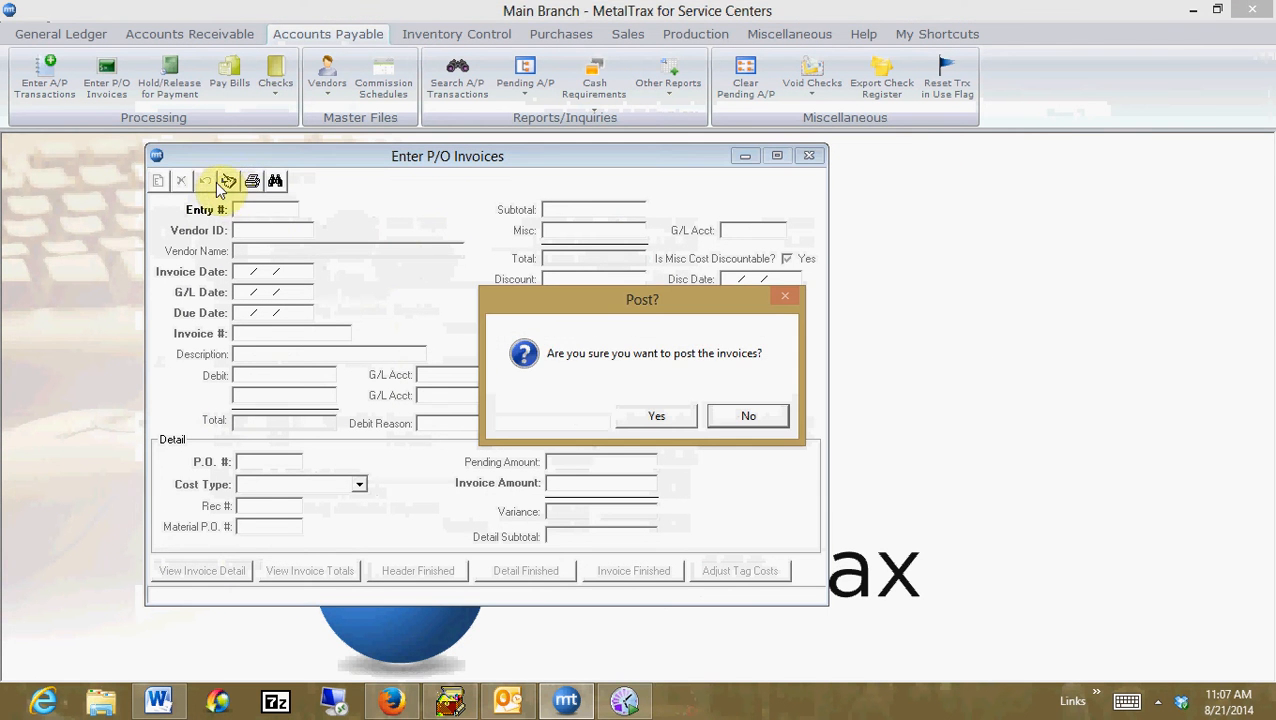
left_click(653, 417)
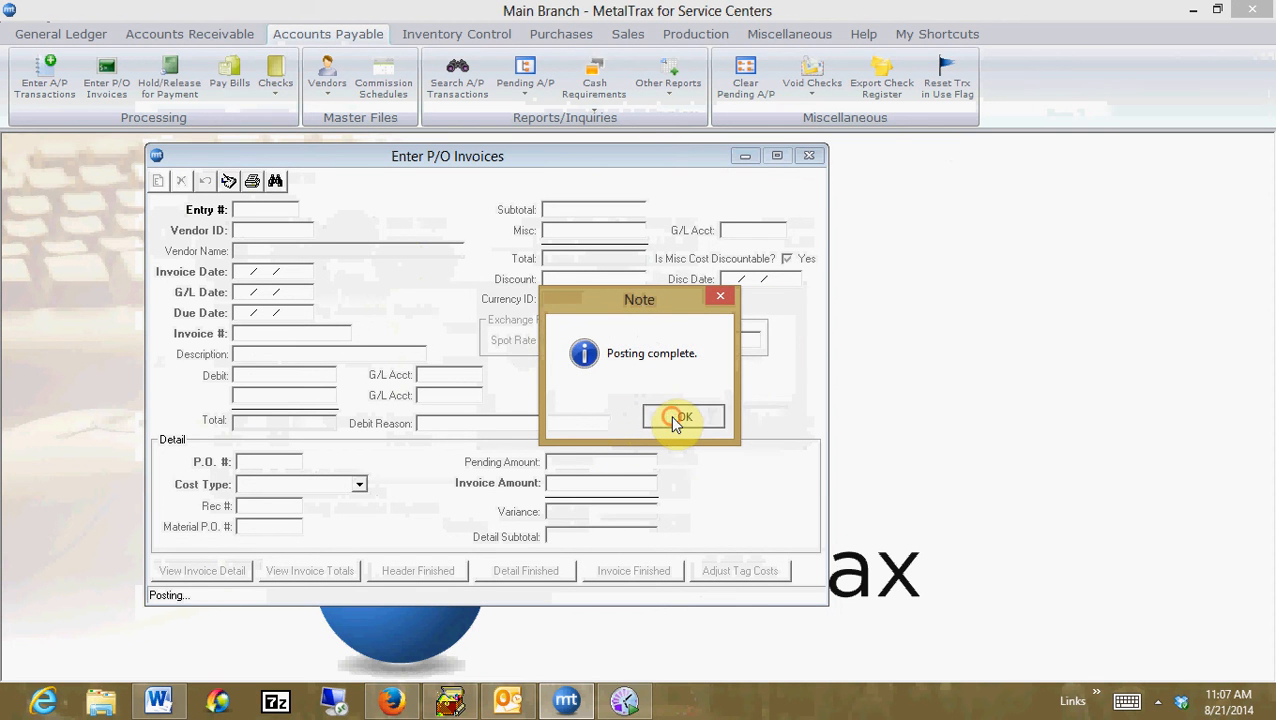
left_click(676, 419)
left_click(733, 421)
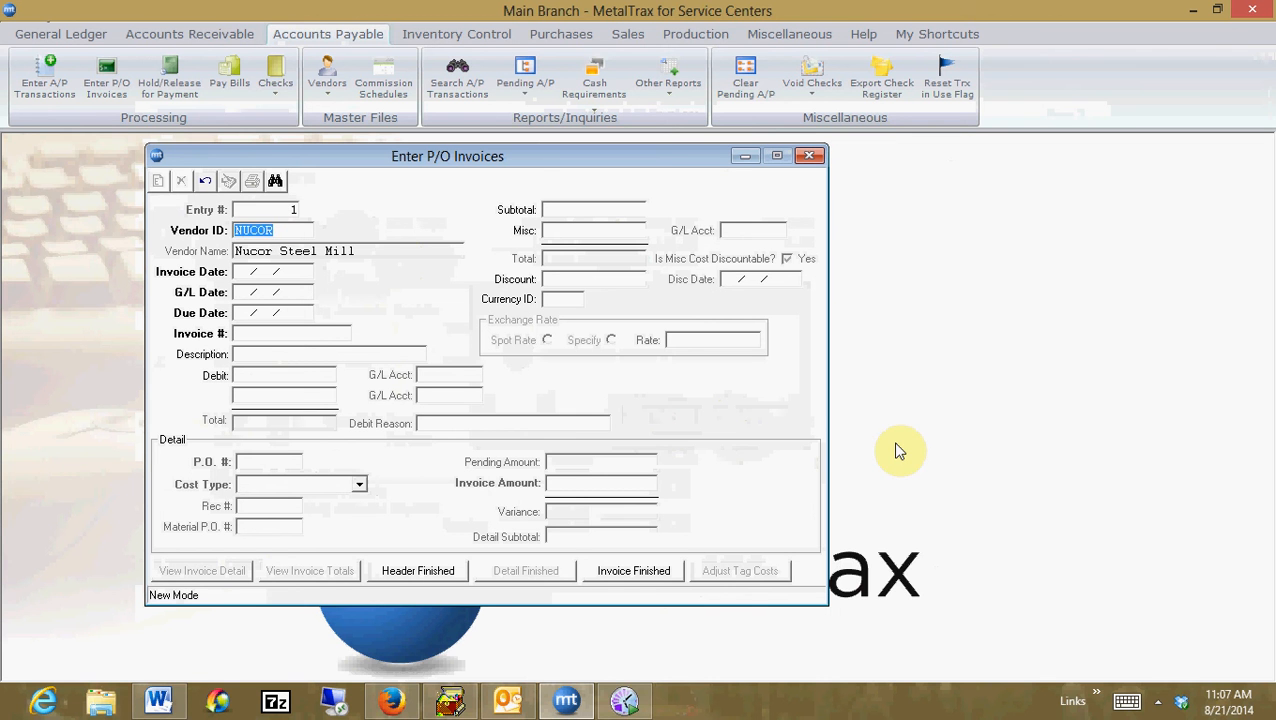
Start a new P/O invoice for vendor HAMMER with invoice date 08/21/2014 and invoice number 87666
type("HAMMER")
key("Tab")
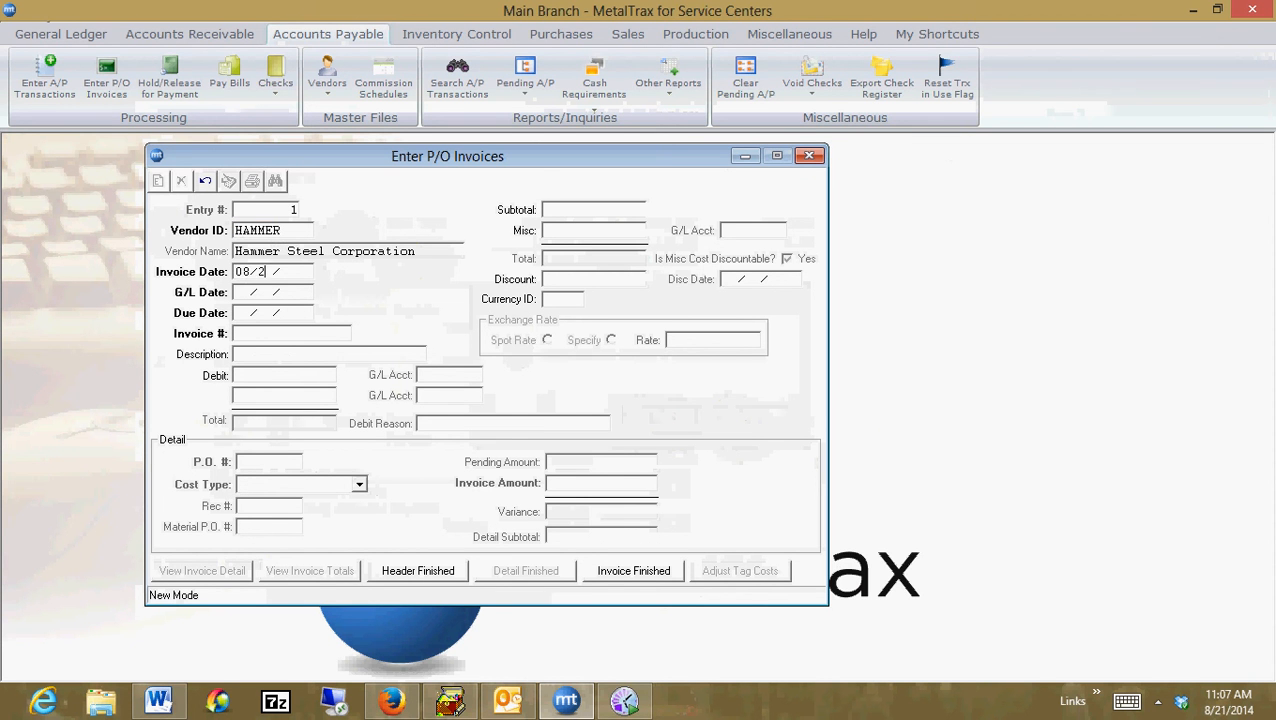
type("08/21/2014")
key("Tab")
key("Tab")
key("Tab")
type("87")
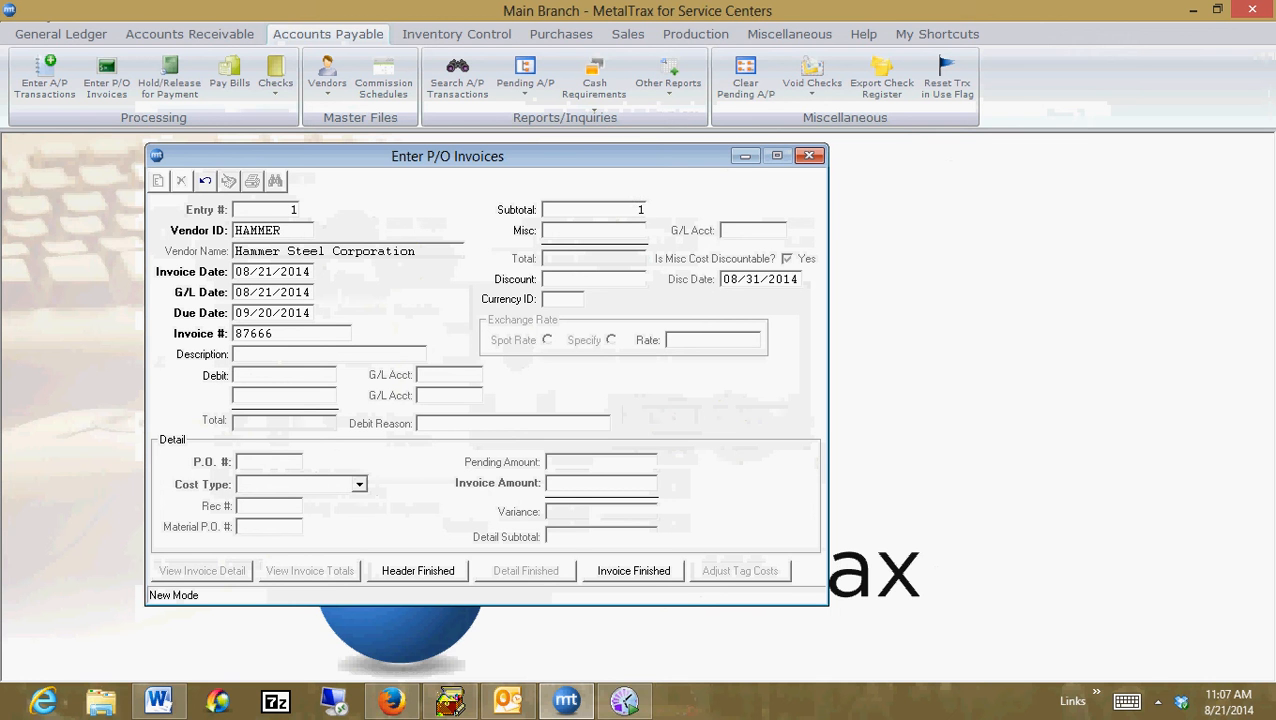
Enter a subtotal of 1,146.00 and finish the invoice header
key("Tab")
key("Tab")
key("Tab")
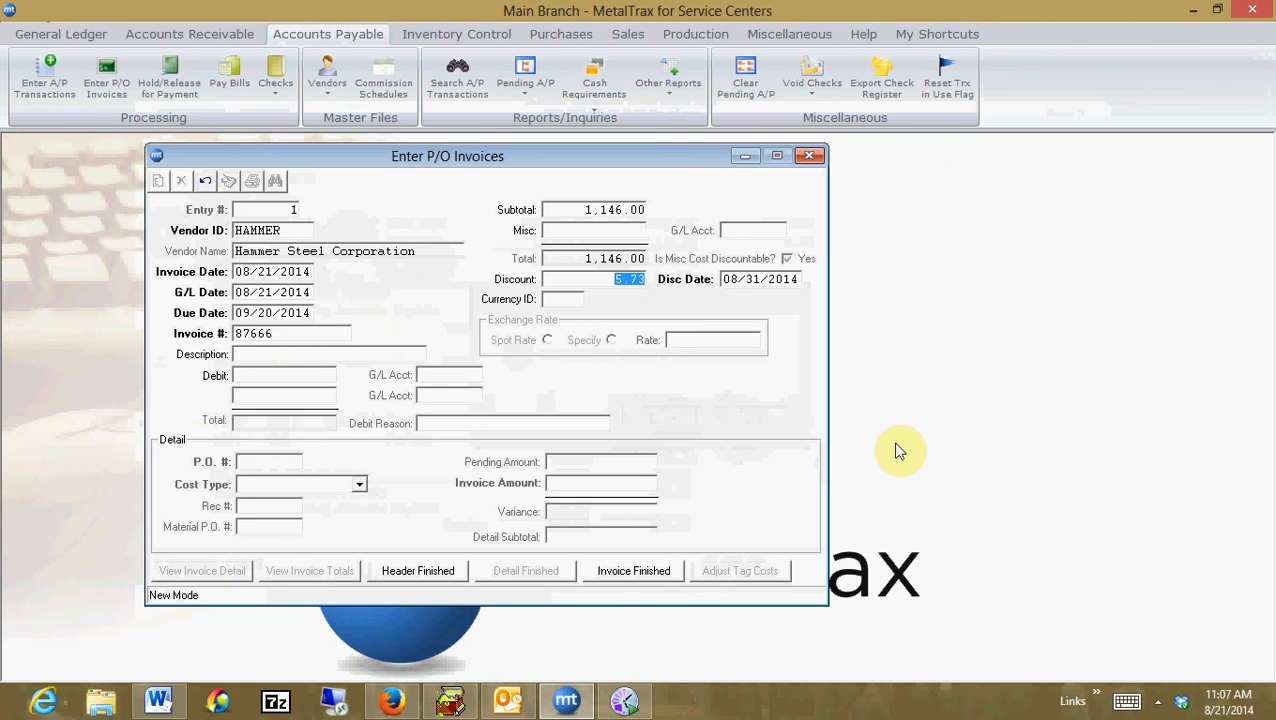
left_click(420, 572)
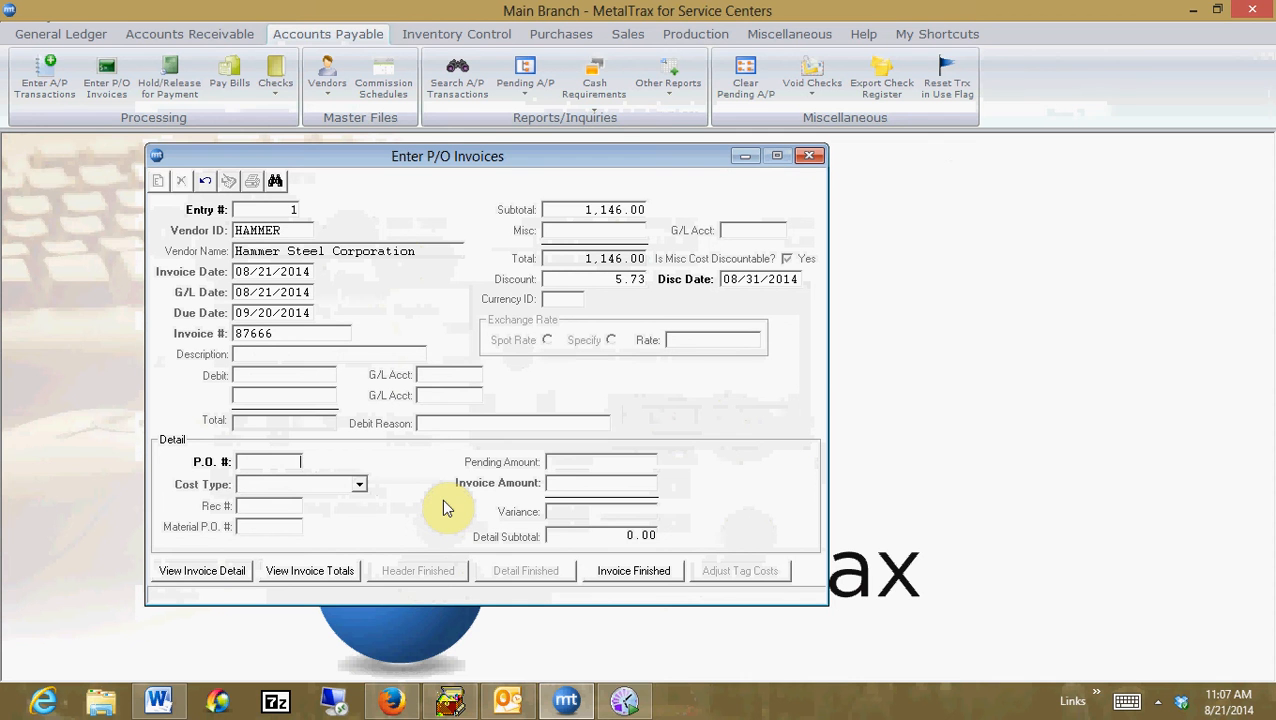
Add a Material detail line for P.O. 4026 with an invoice amount of 1146
type("4026")
key("Tab")
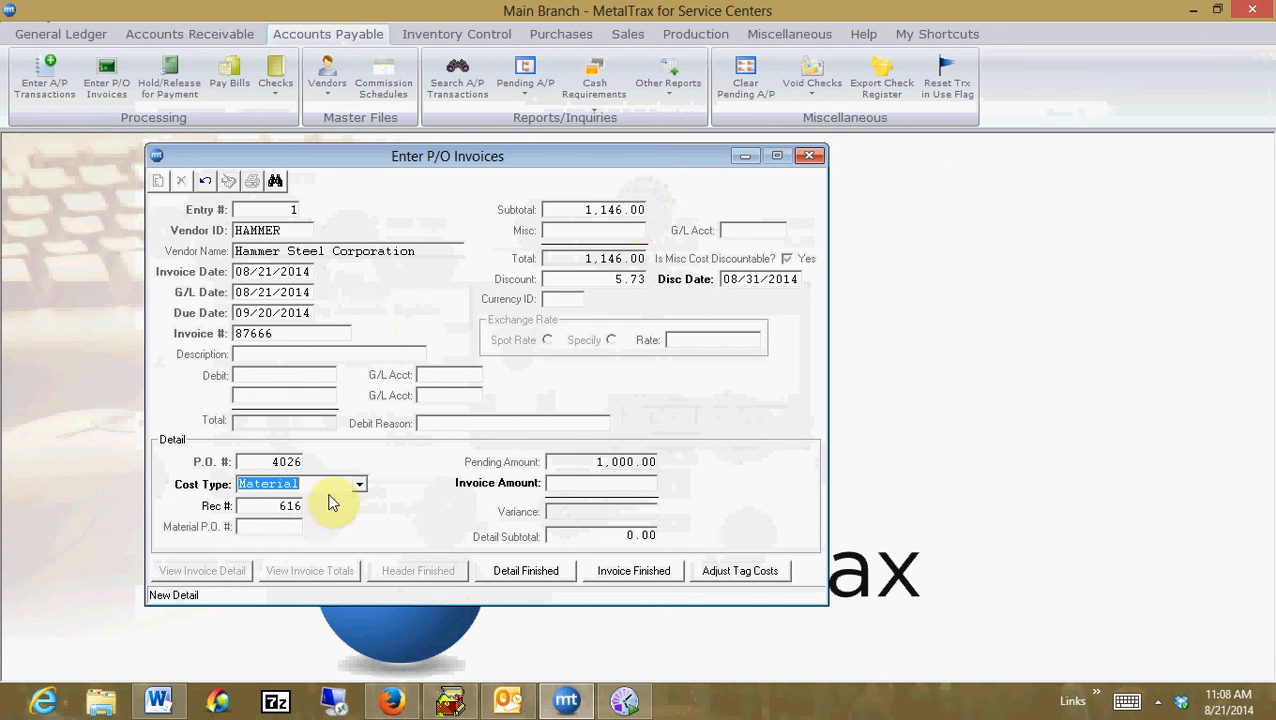
left_click(359, 489)
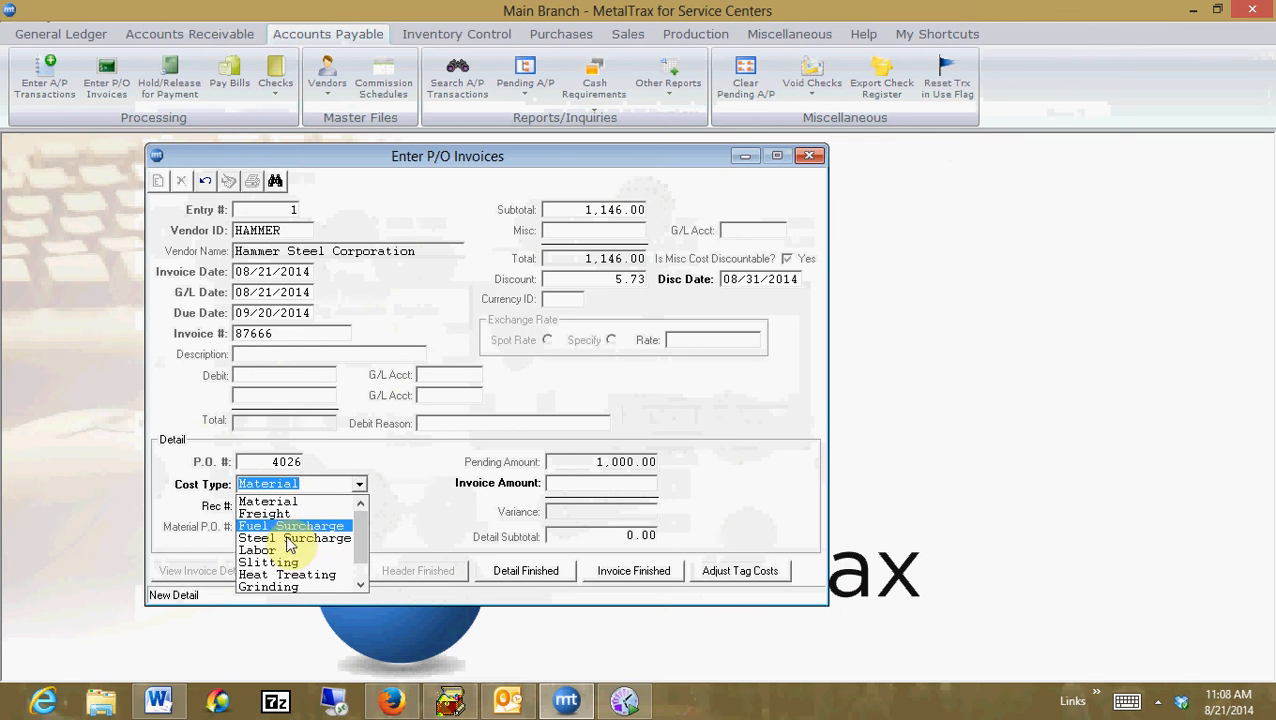
left_click(360, 484)
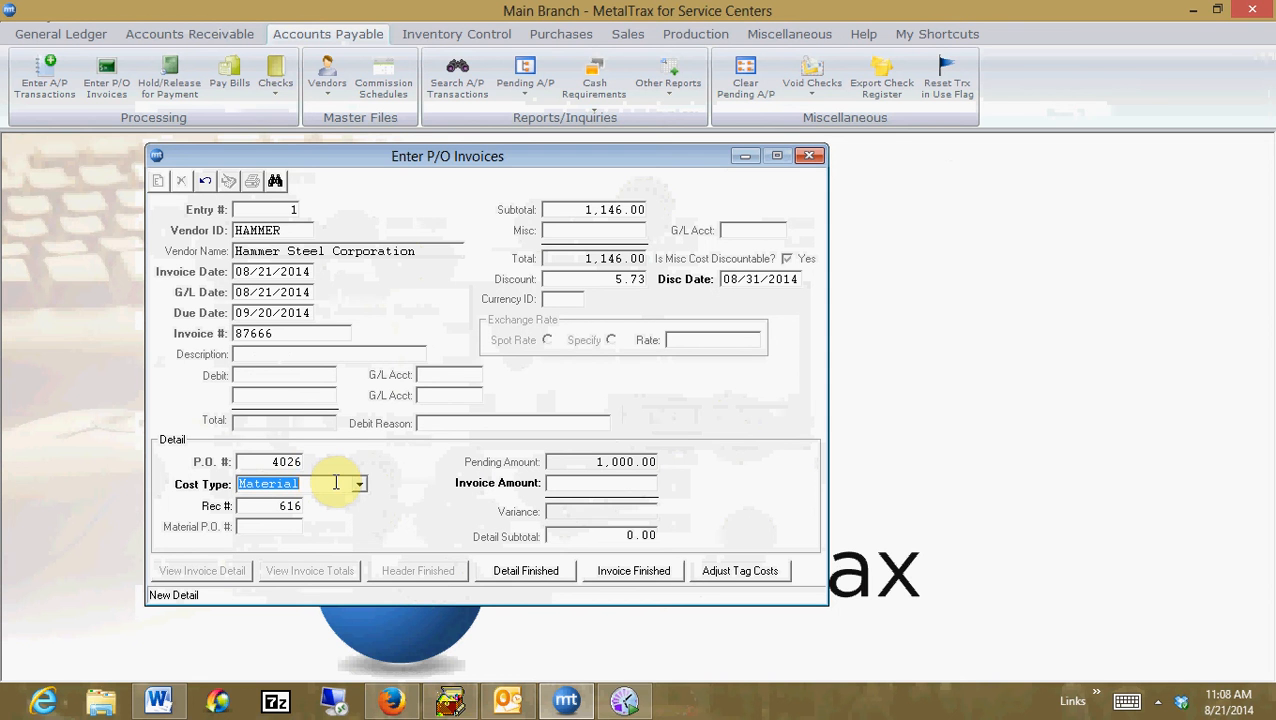
left_click(609, 486)
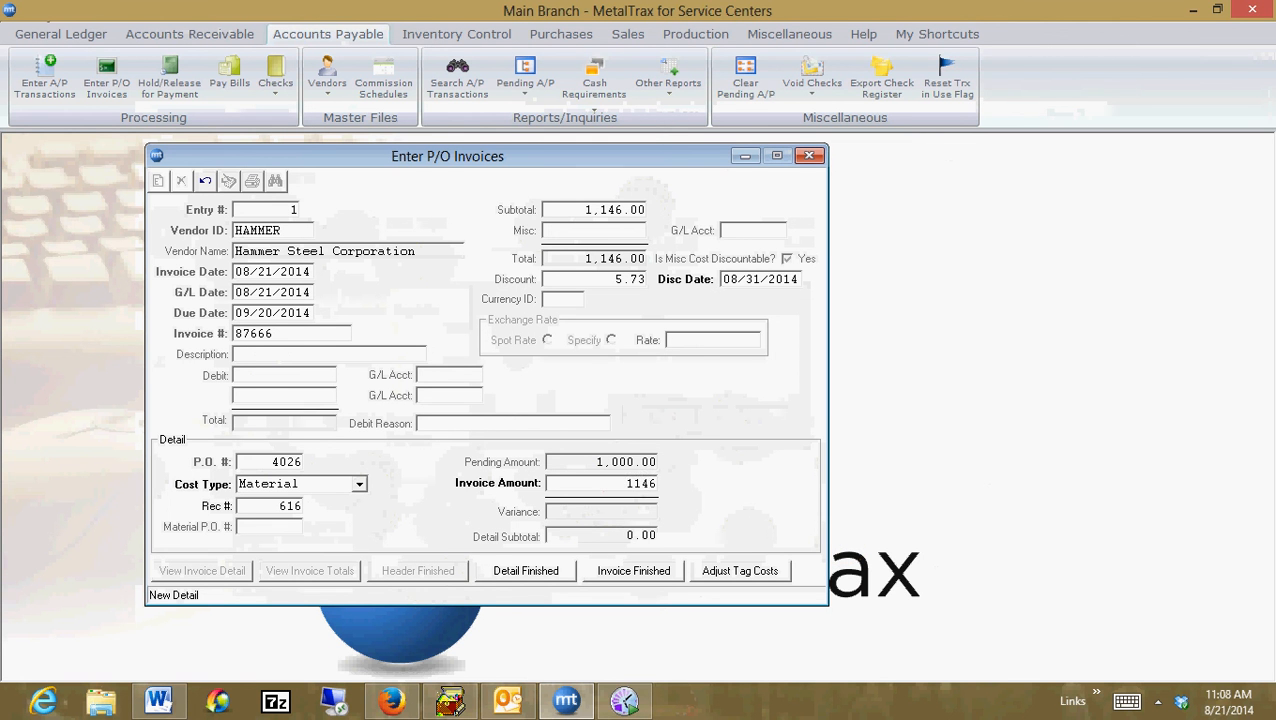
key("Return")
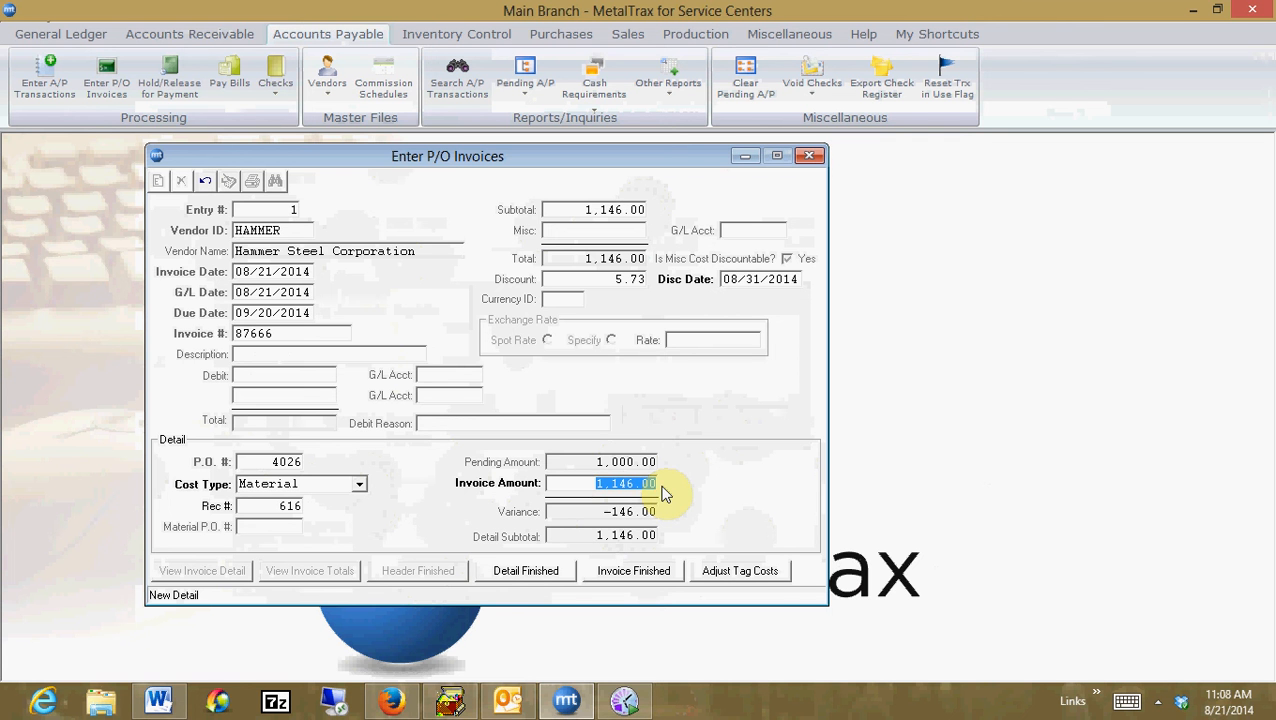
Open Adjust Tag Costs for the line, tick Lot Charge and set an increase cost of 146
left_click(758, 582)
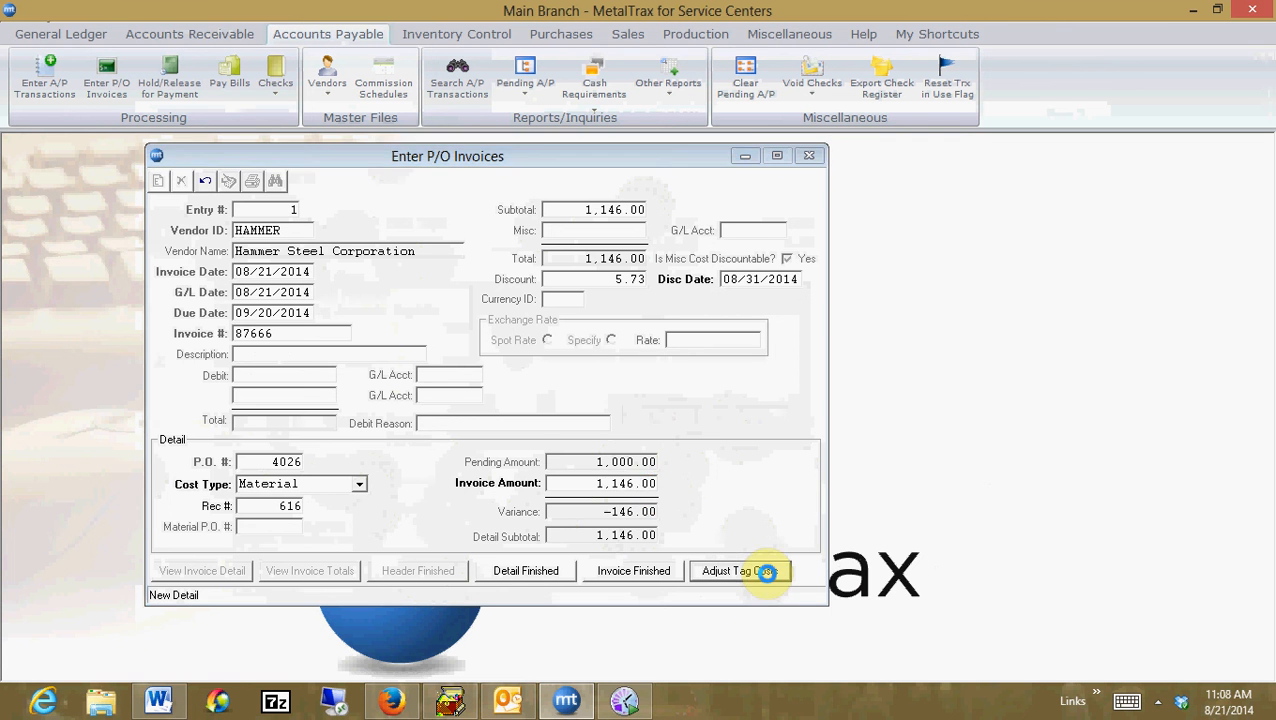
left_click_drag(400, 155, 543, 190)
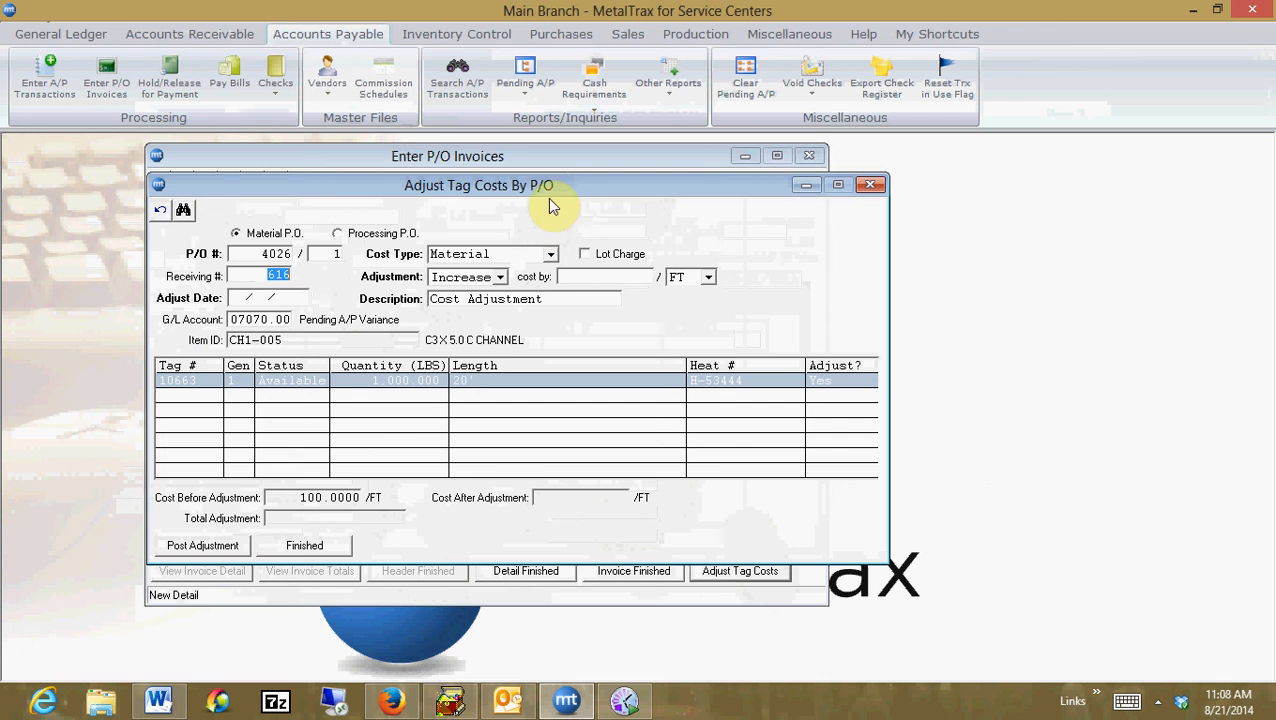
mouse_move(580, 193)
left_mouse_down()
mouse_move(740, 333)
mouse_move(760, 322)
mouse_move(646, 214)
mouse_move(598, 183)
mouse_move(592, 193)
left_mouse_up()
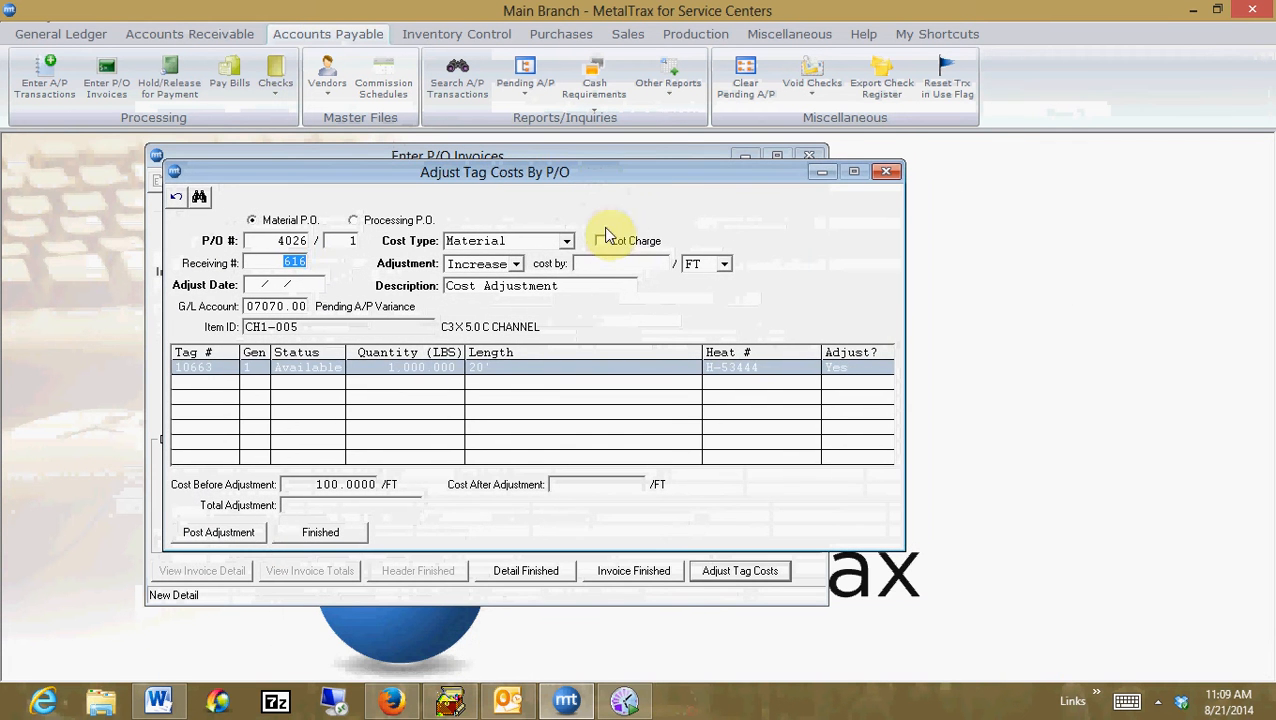
left_click(602, 244)
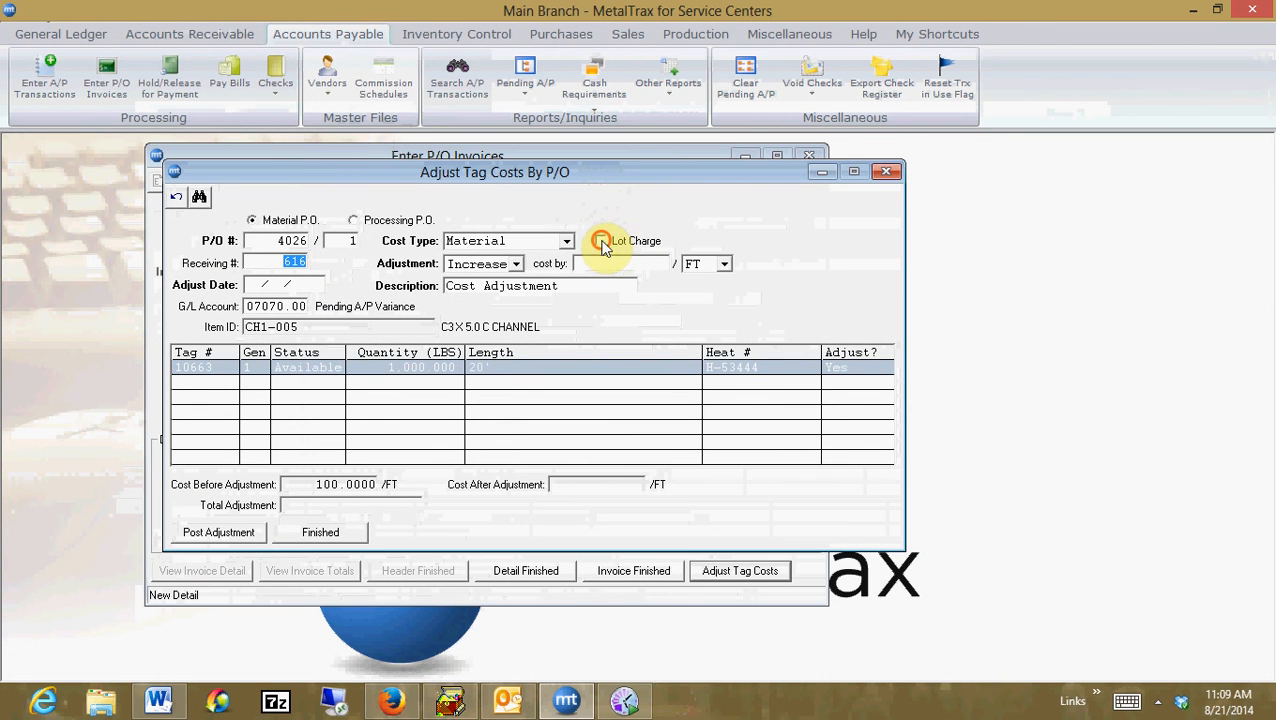
left_click(588, 266)
type("146")
key("Tab")
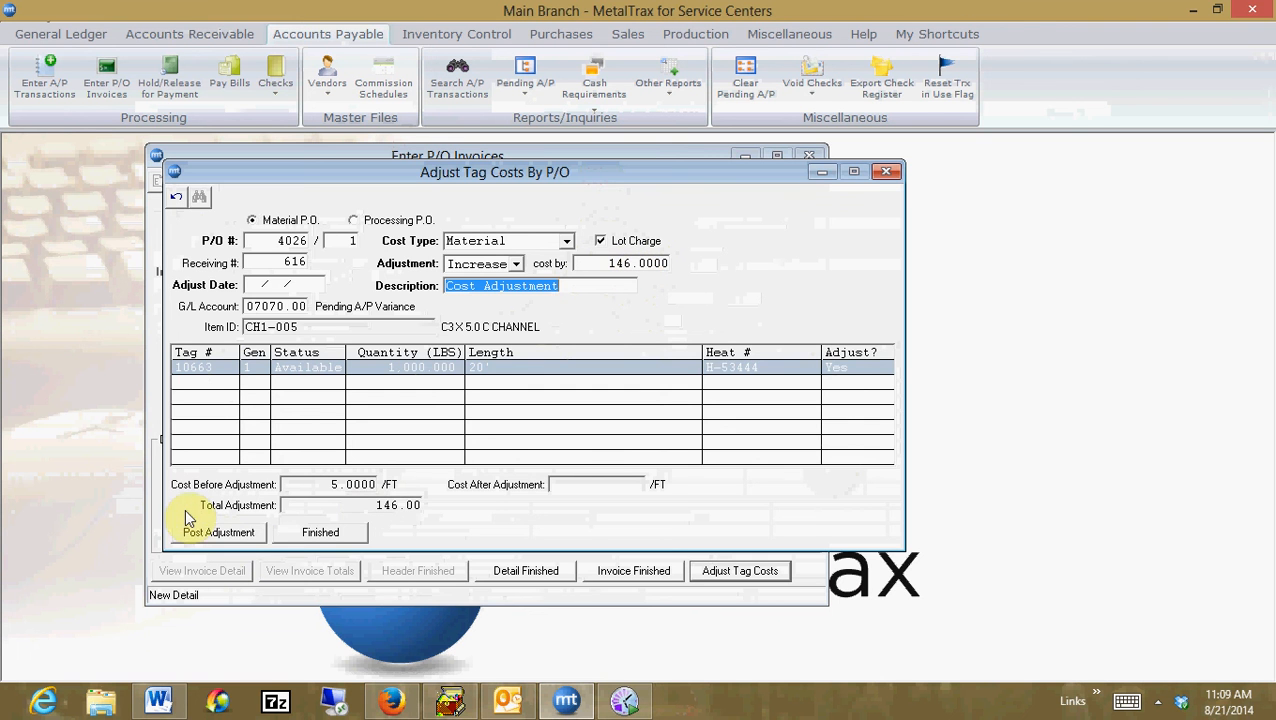
Fill in the adjust date 08/21/2014, post the tag cost adjustment and close the adjustment window
left_click(233, 538)
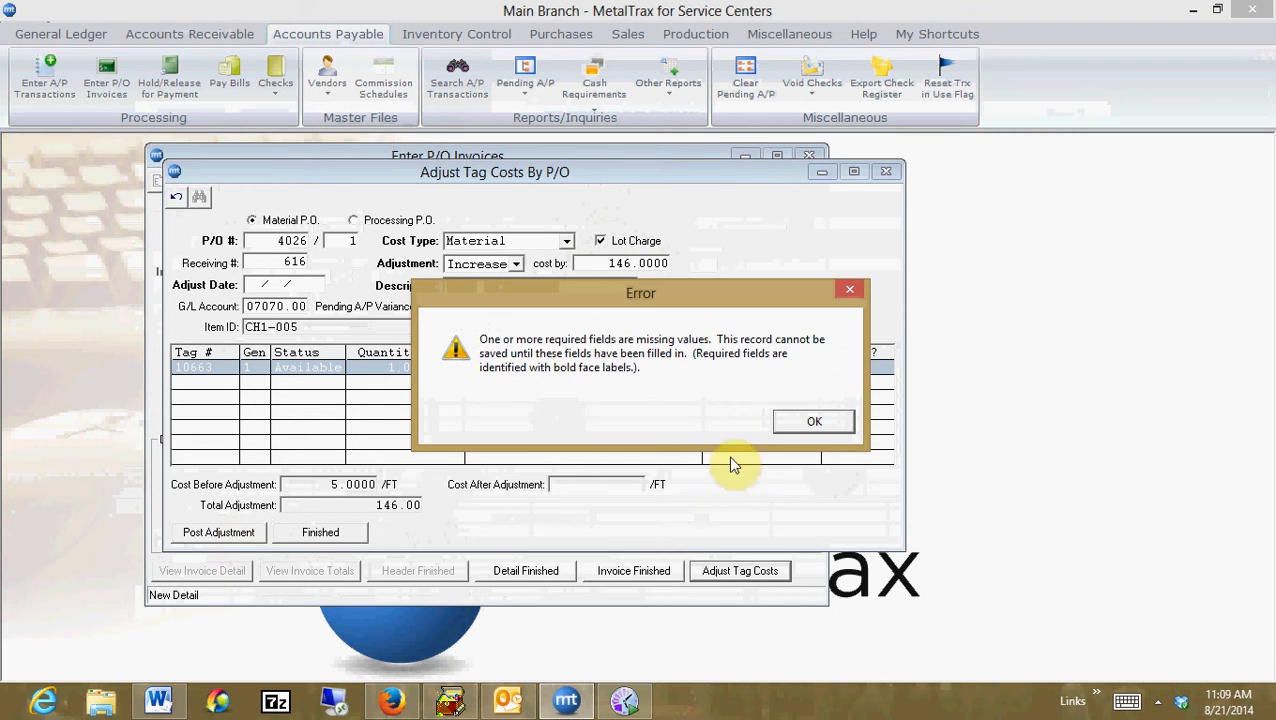
left_click(786, 424)
left_click(261, 303)
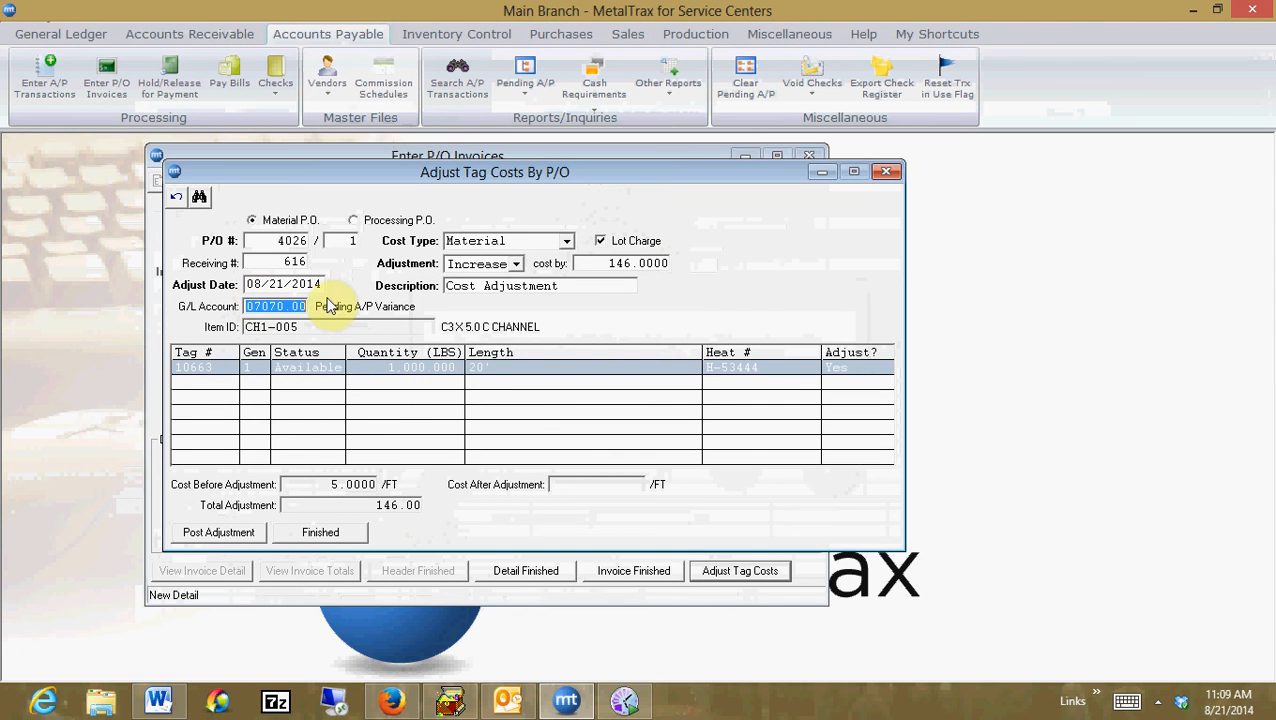
left_click(228, 537)
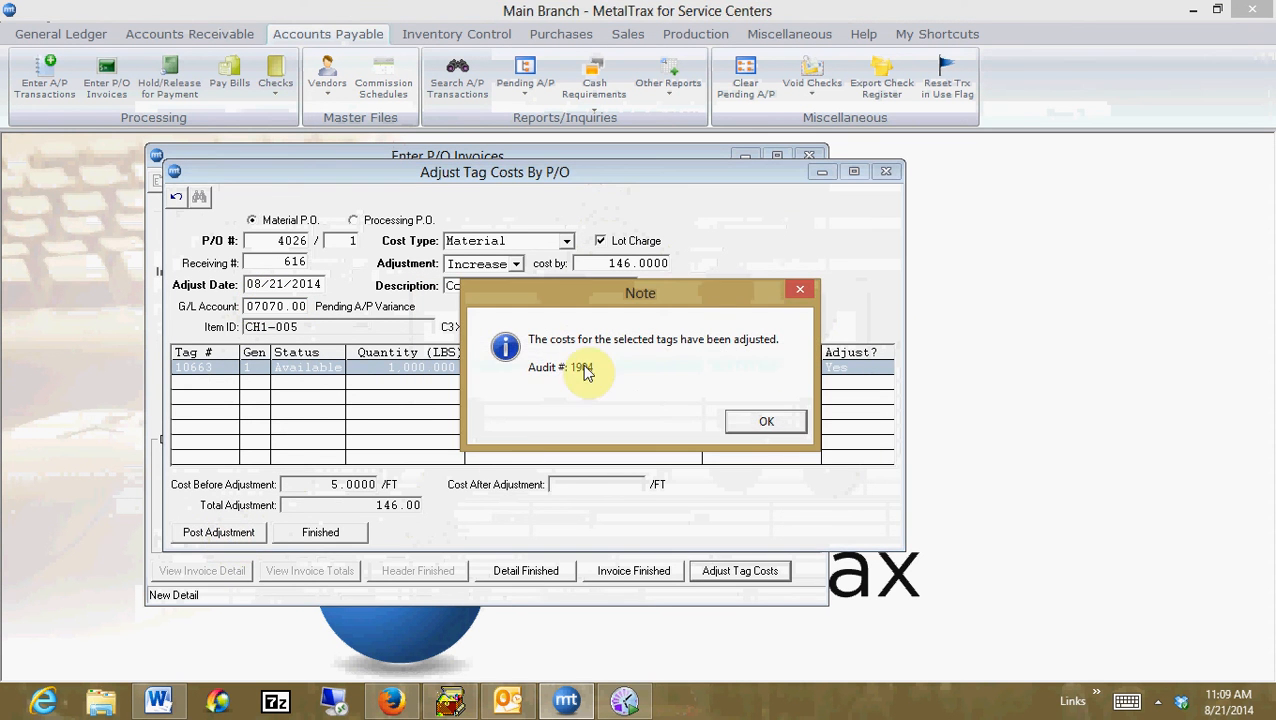
left_click(787, 423)
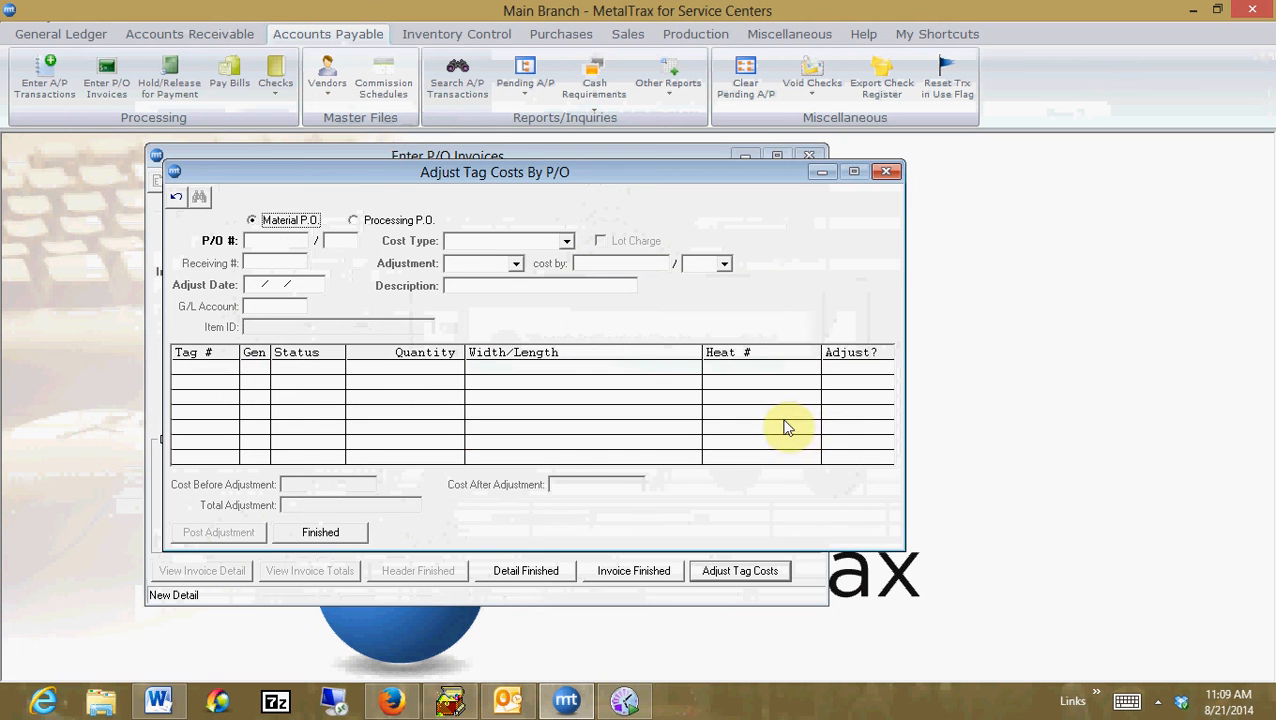
left_click(885, 172)
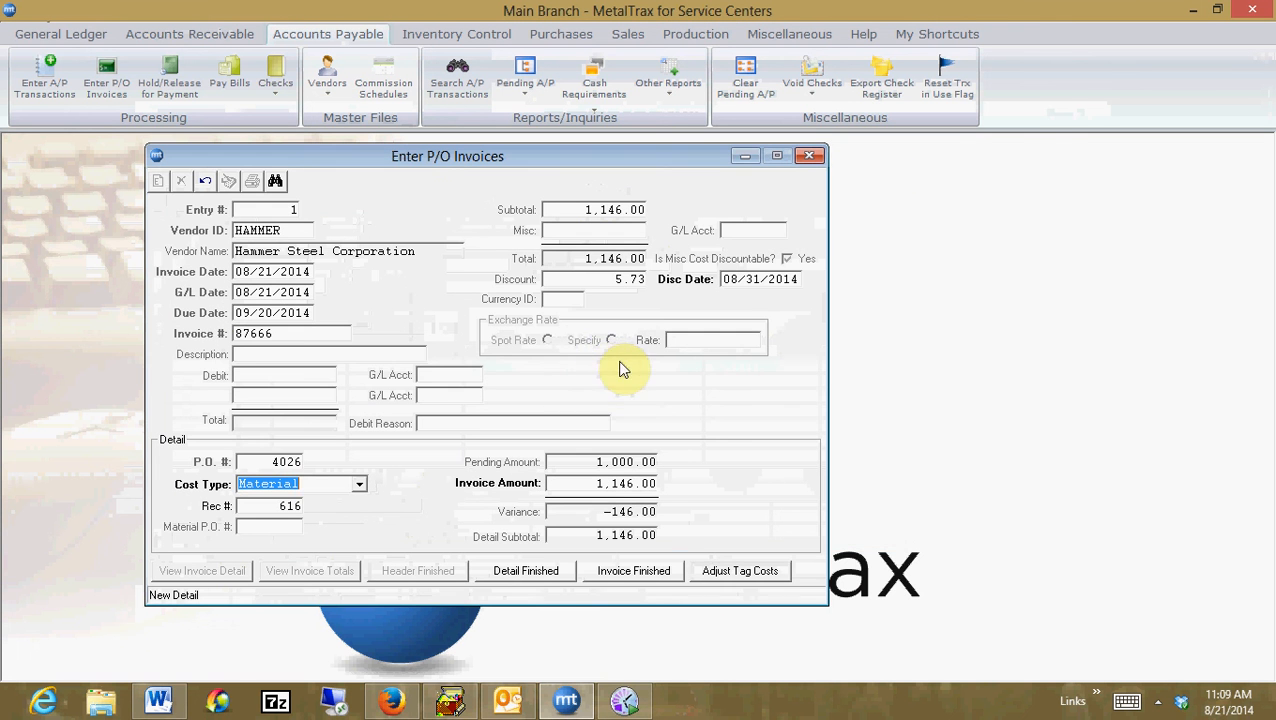
Finish the detail, clear the -146 variance to G/L 07070.00, and finish the invoice
left_click(548, 570)
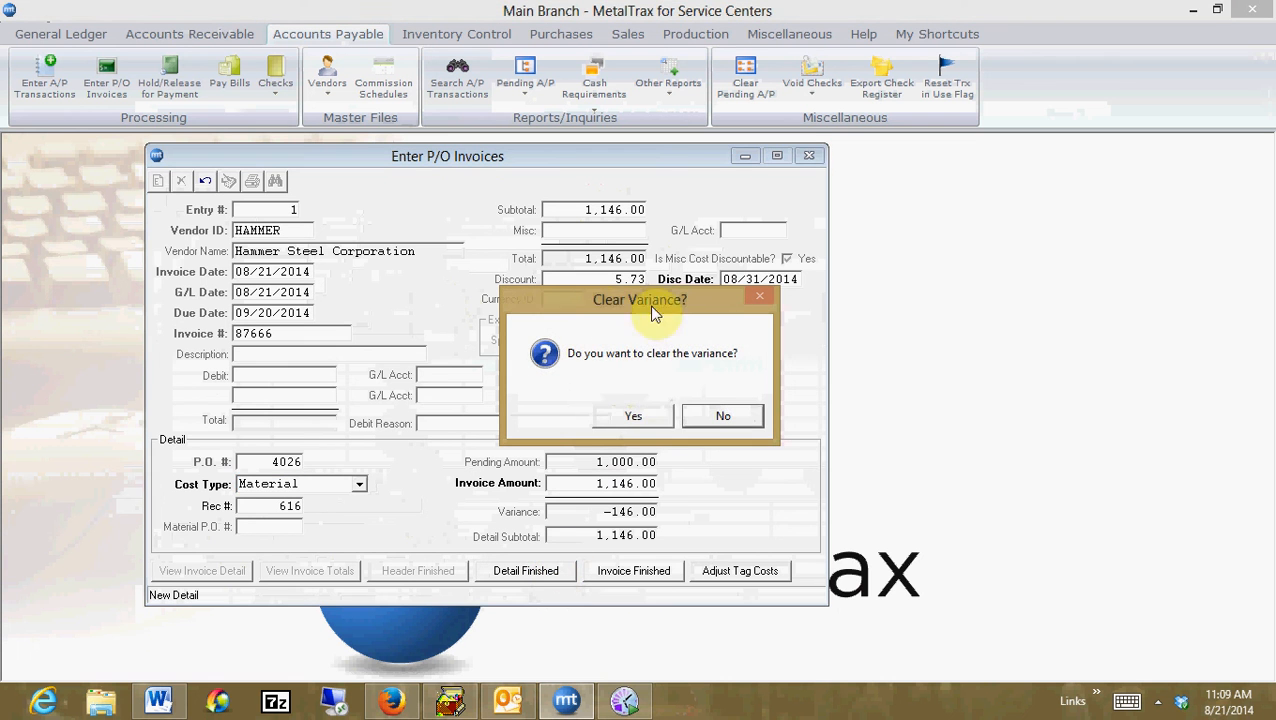
left_click(634, 420)
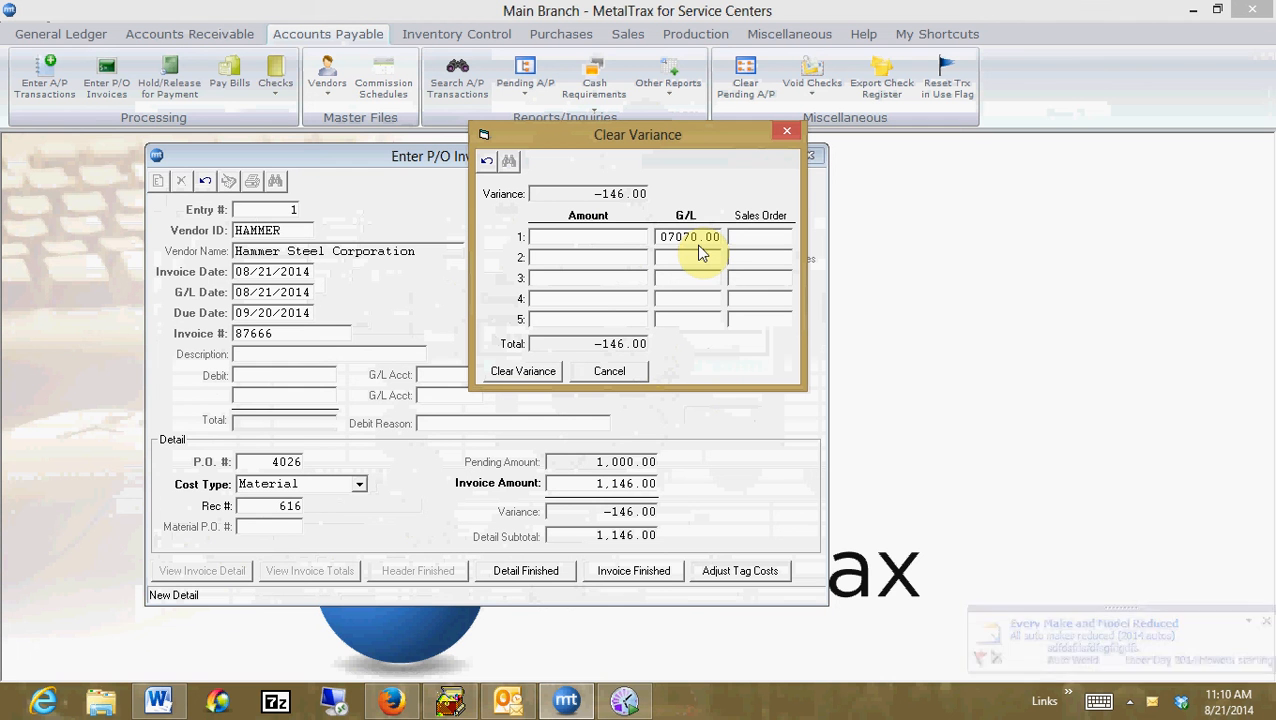
type("-146")
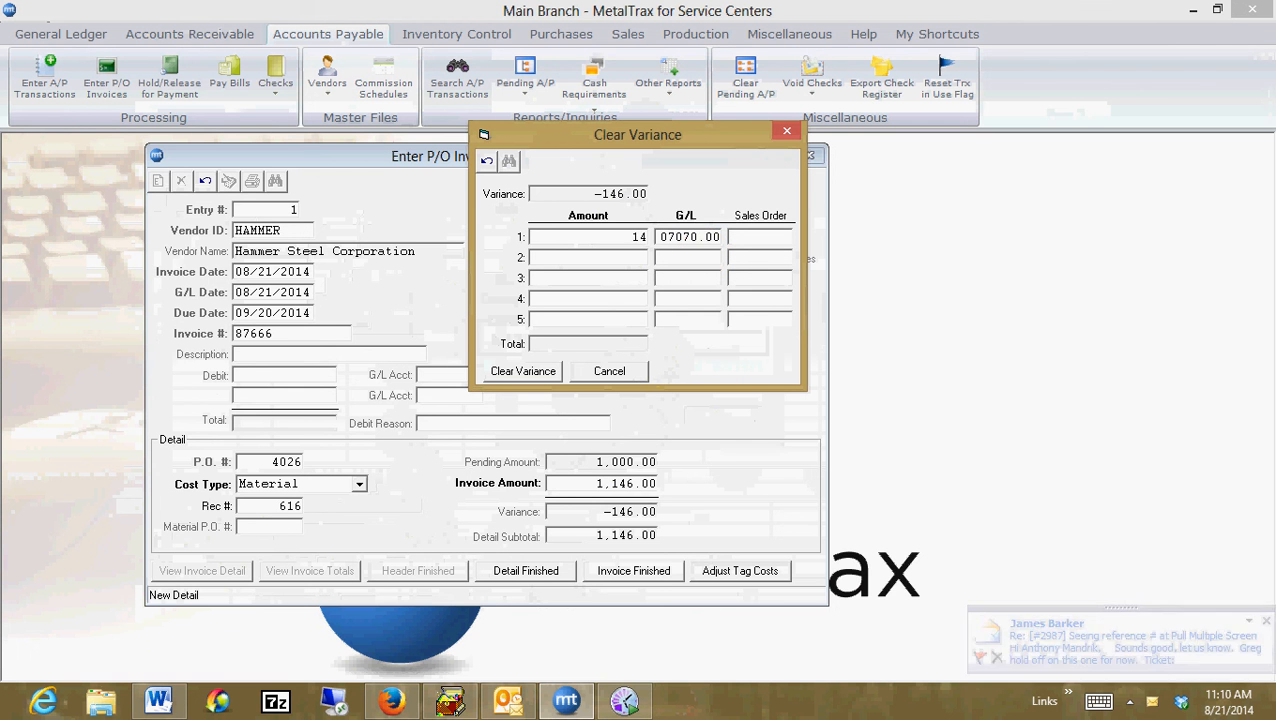
key("Tab")
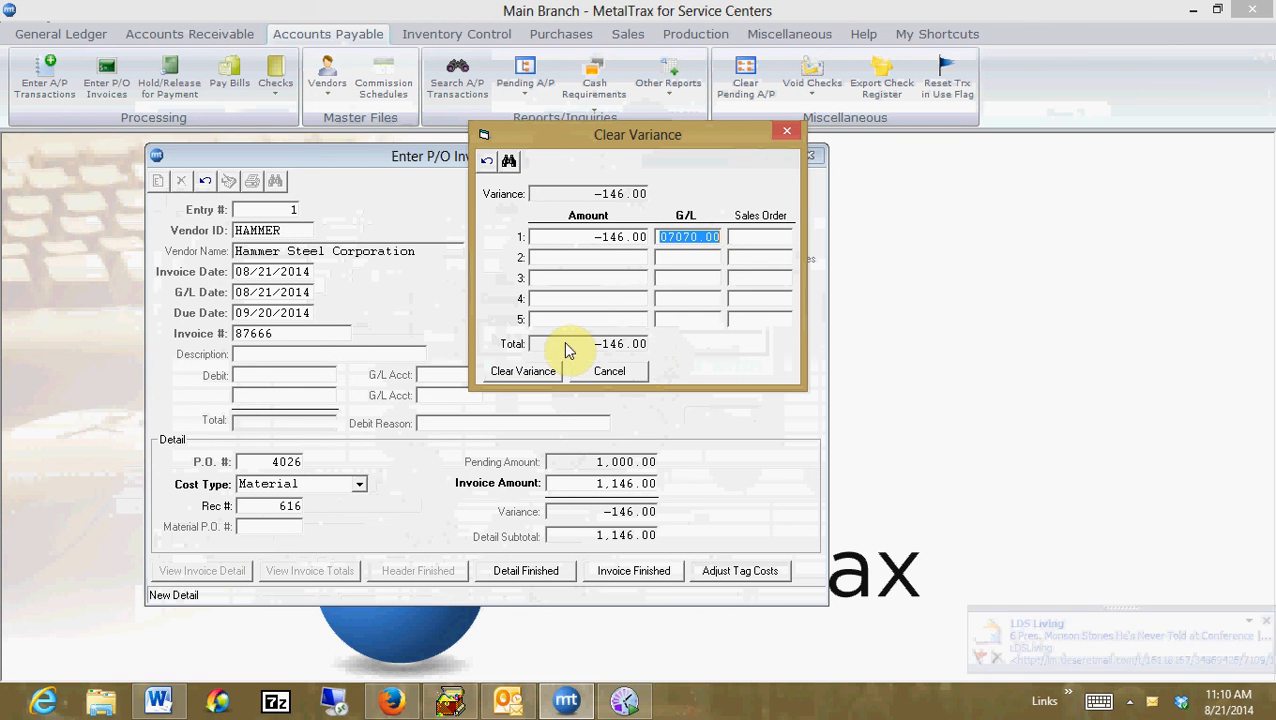
left_click(527, 373)
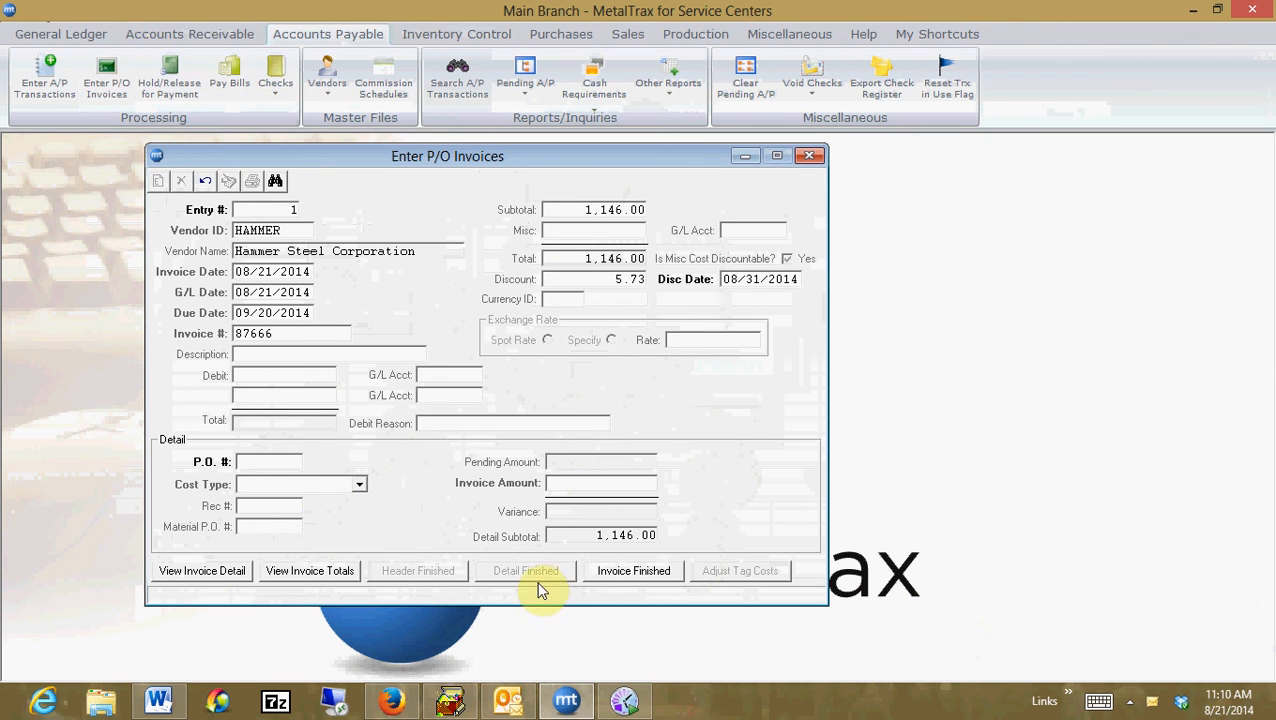
left_click(617, 582)
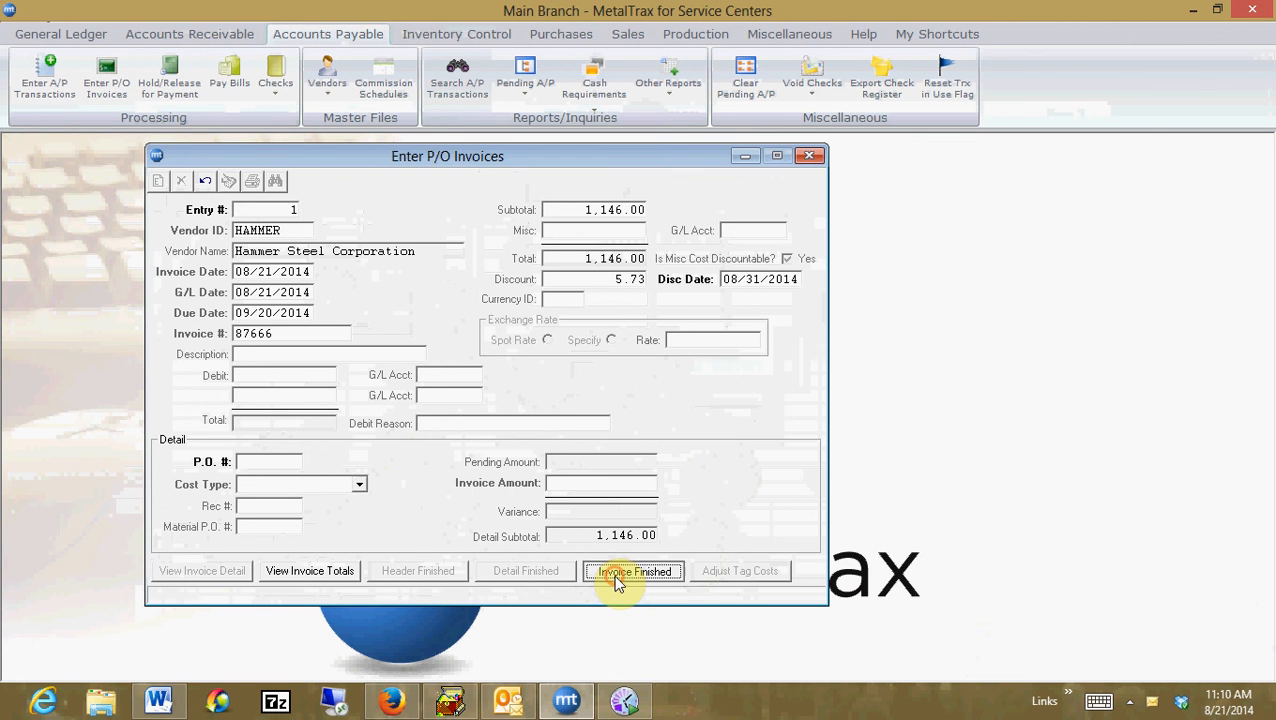
Post the entered P/O invoices, confirm the posting, and close the Enter P/O Invoices window
left_click(229, 182)
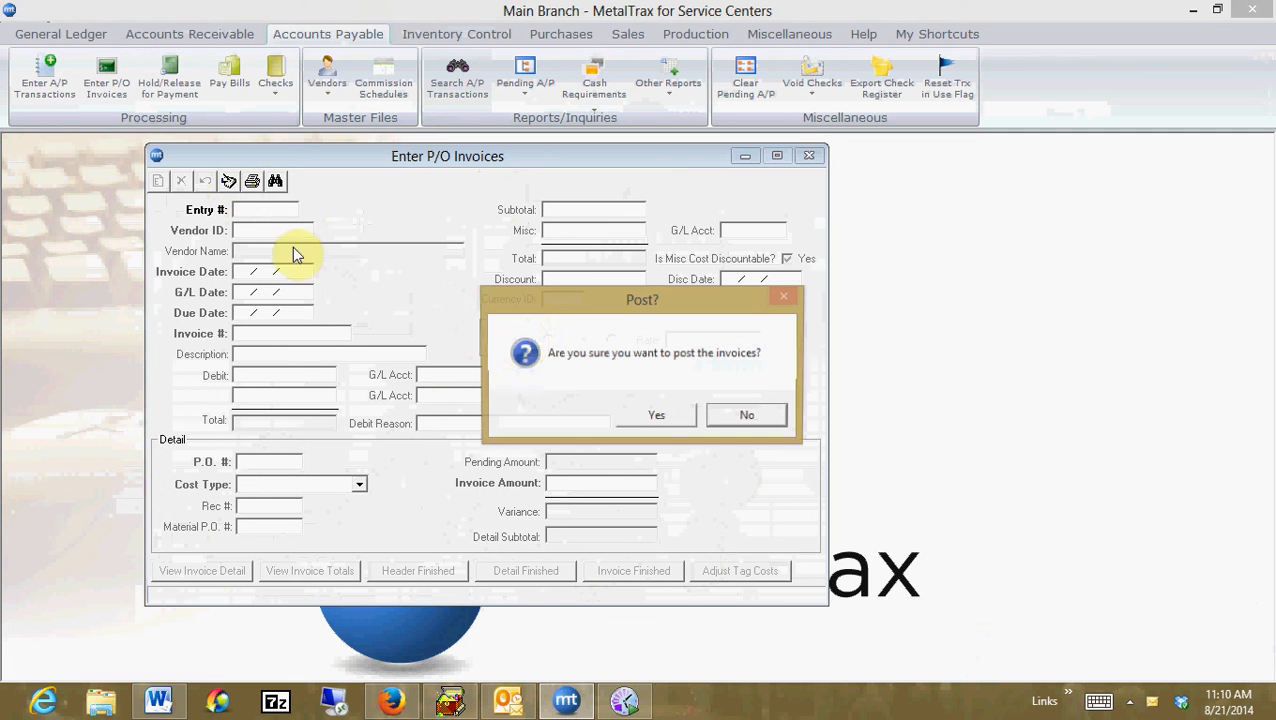
left_click(640, 416)
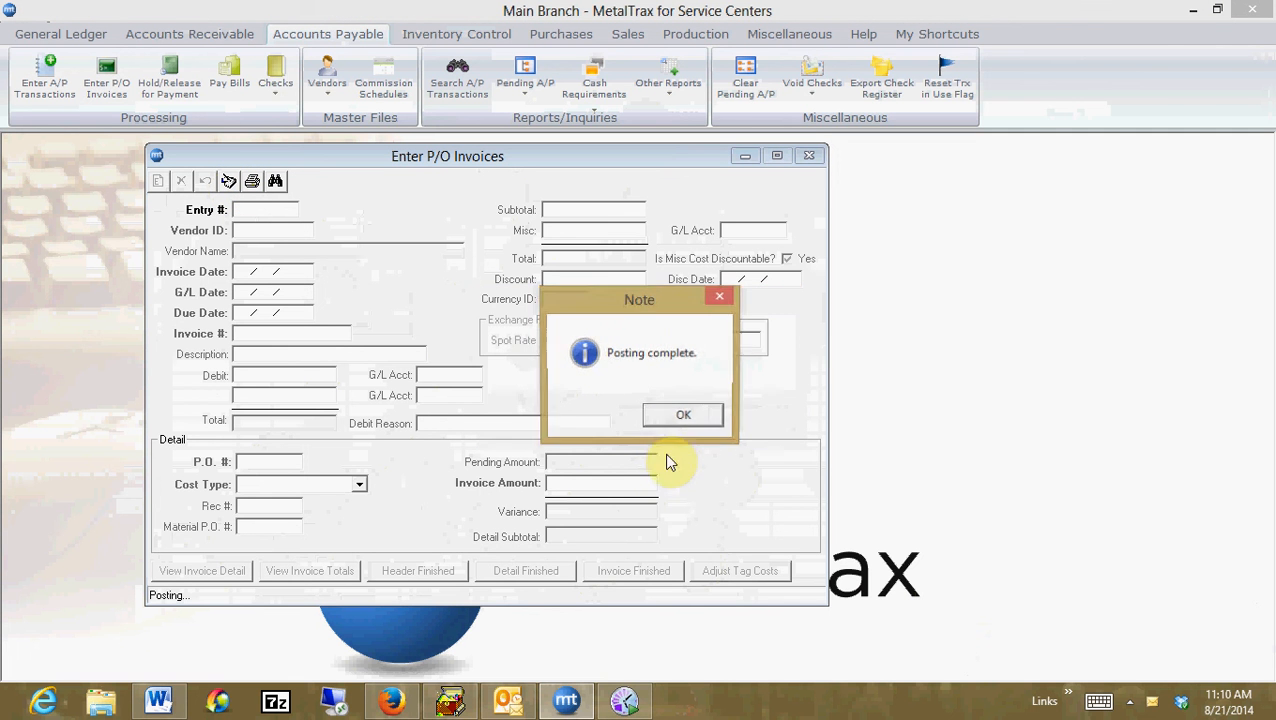
left_click(666, 420)
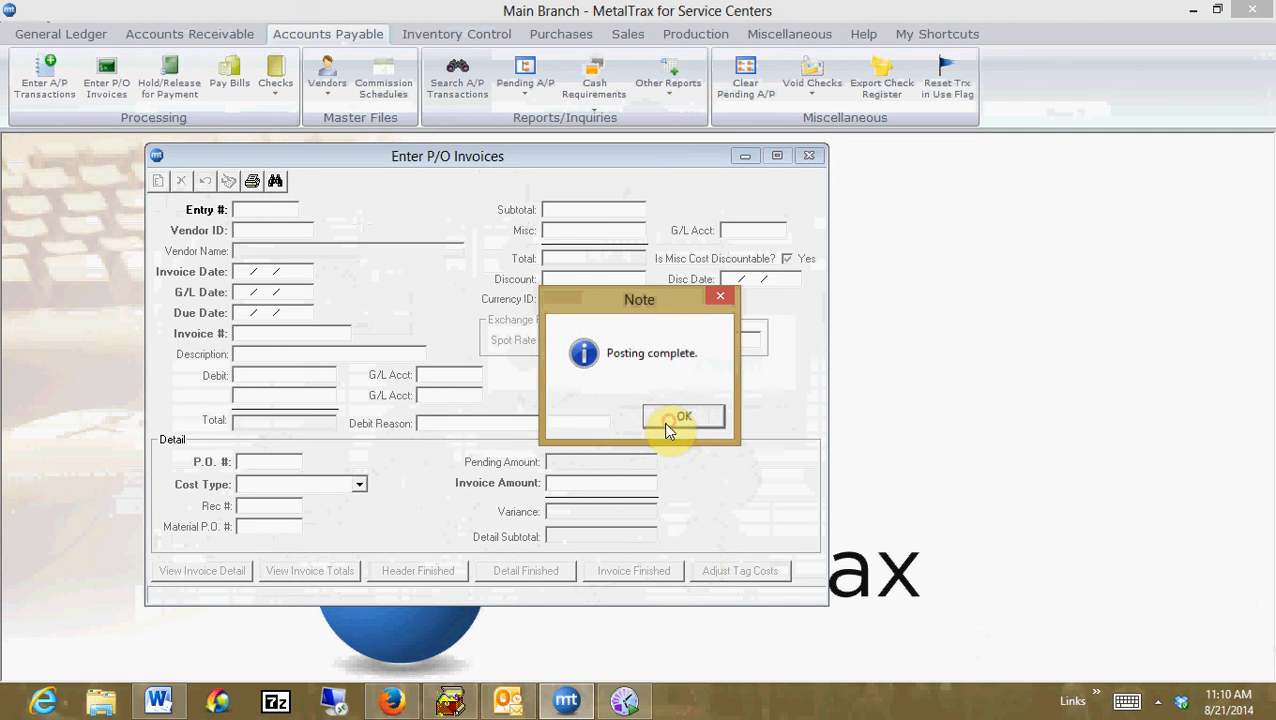
left_click(752, 416)
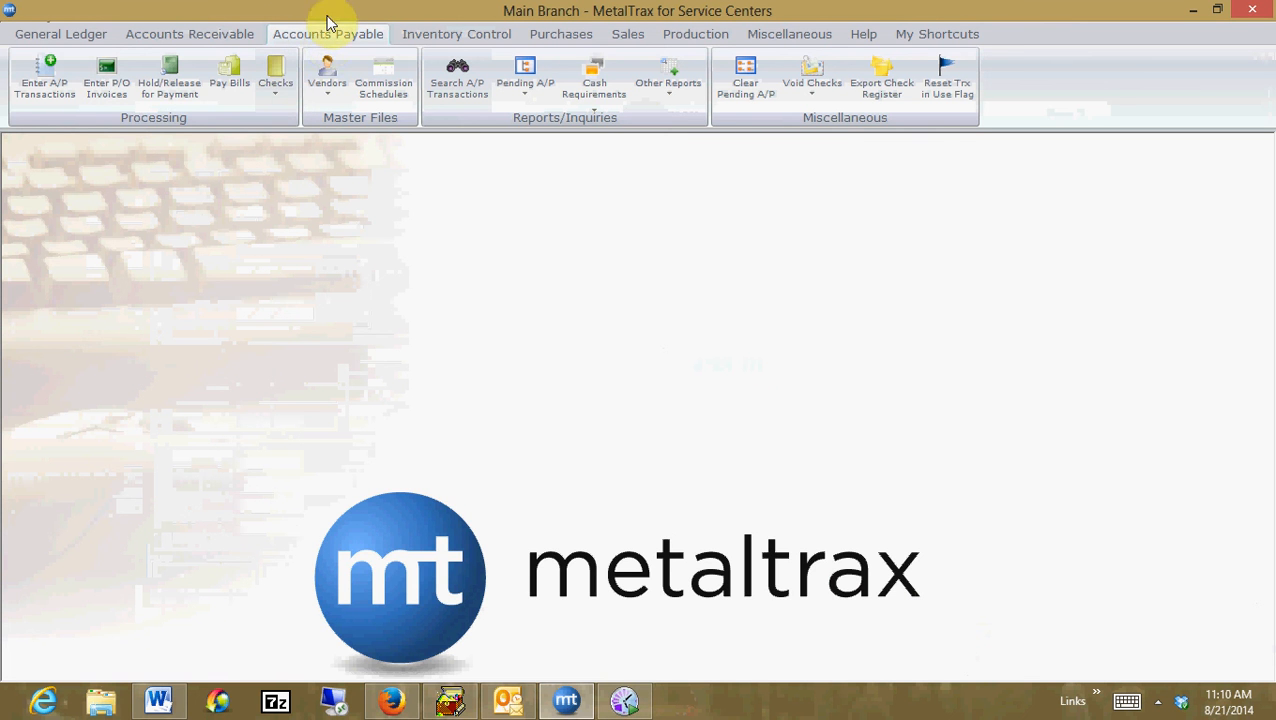
Open vendor NUCOR in Vendor Maintenance and review its vendor activity transactions
left_click(318, 104)
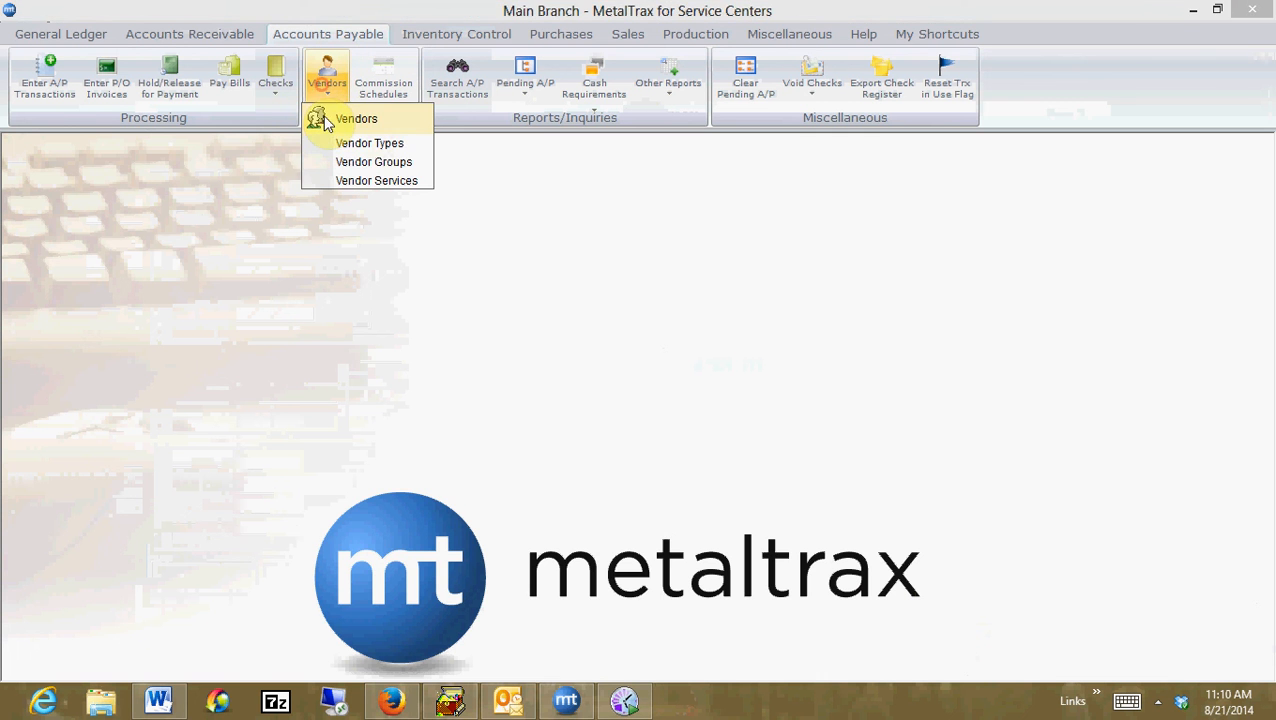
left_click(324, 124)
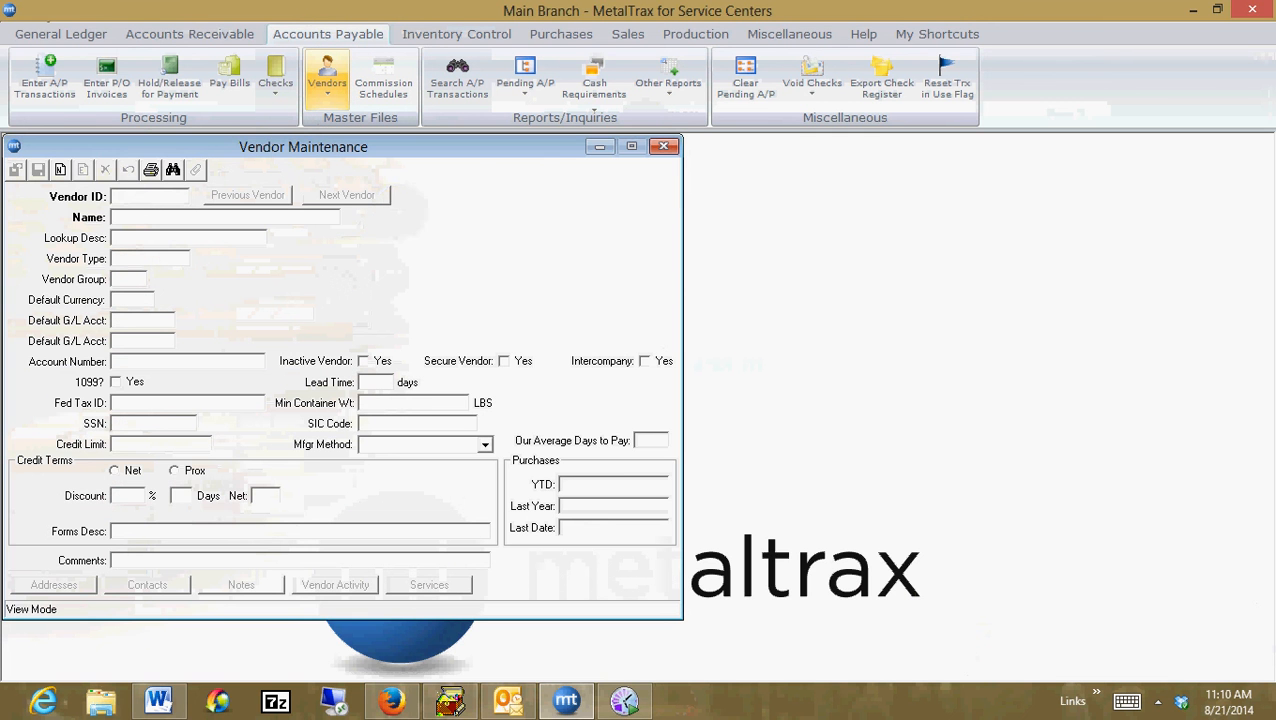
type("NUCOR")
key("Return")
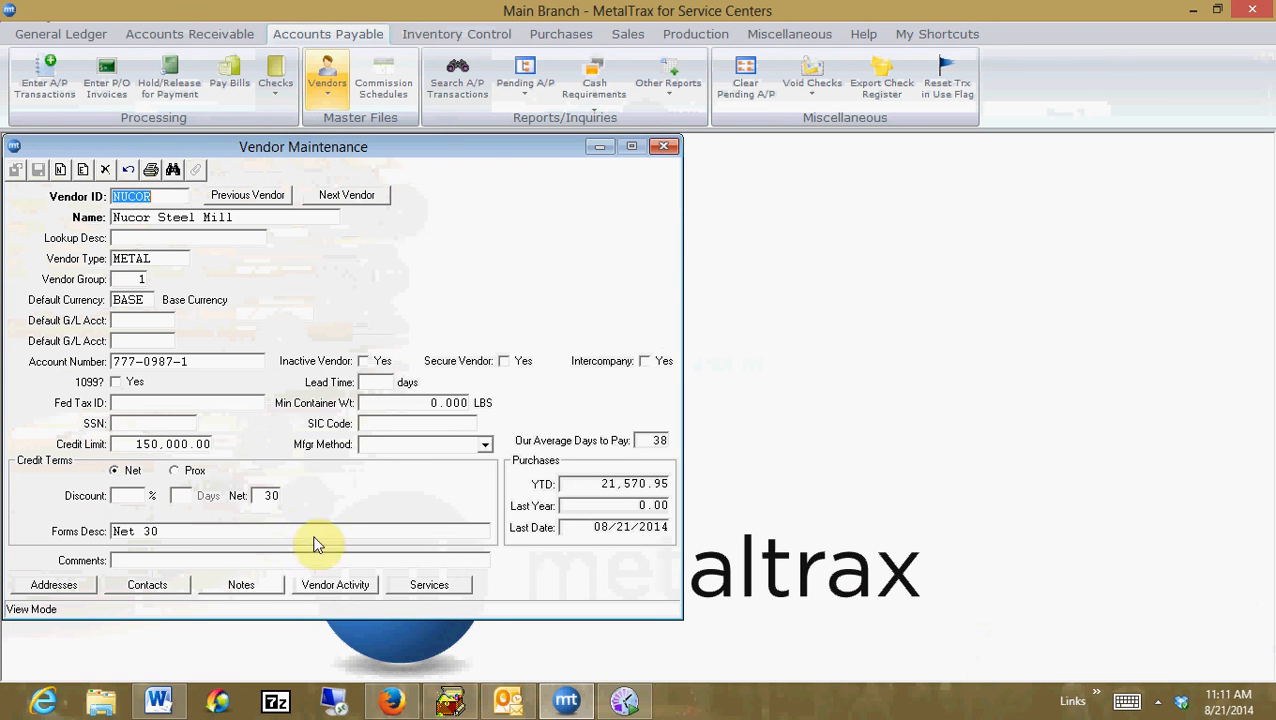
left_click(328, 588)
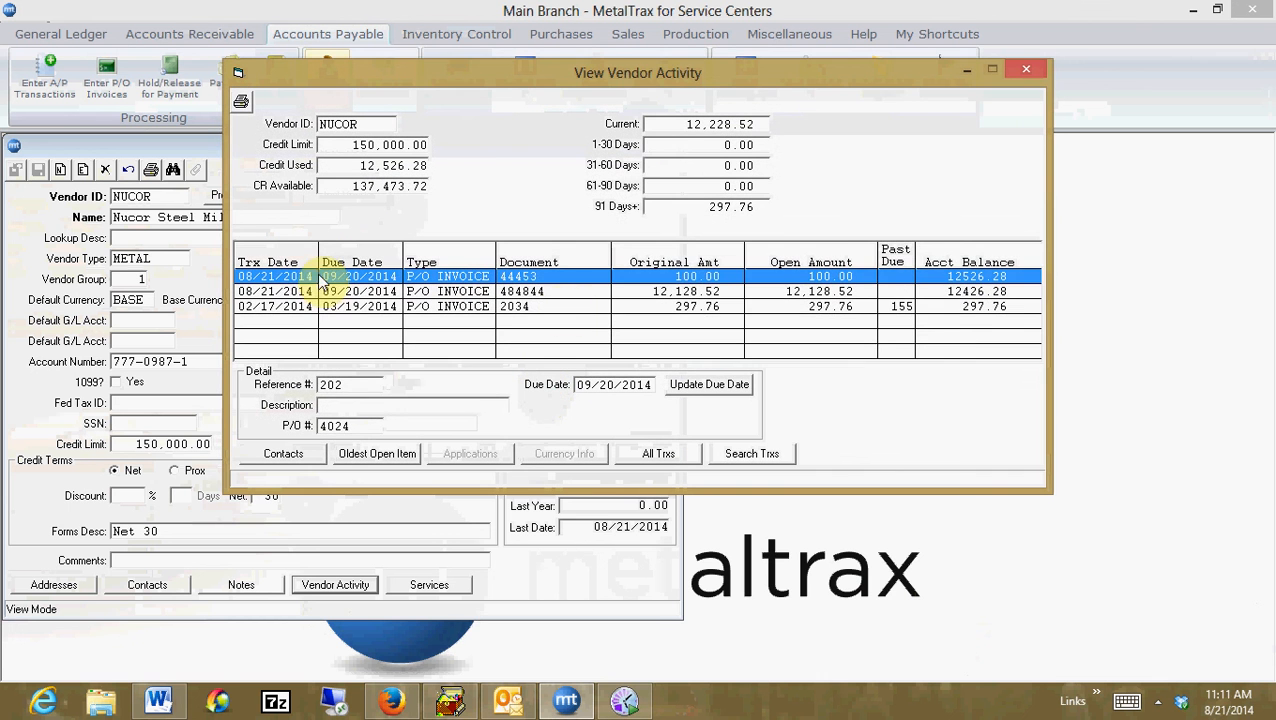
left_click(680, 306)
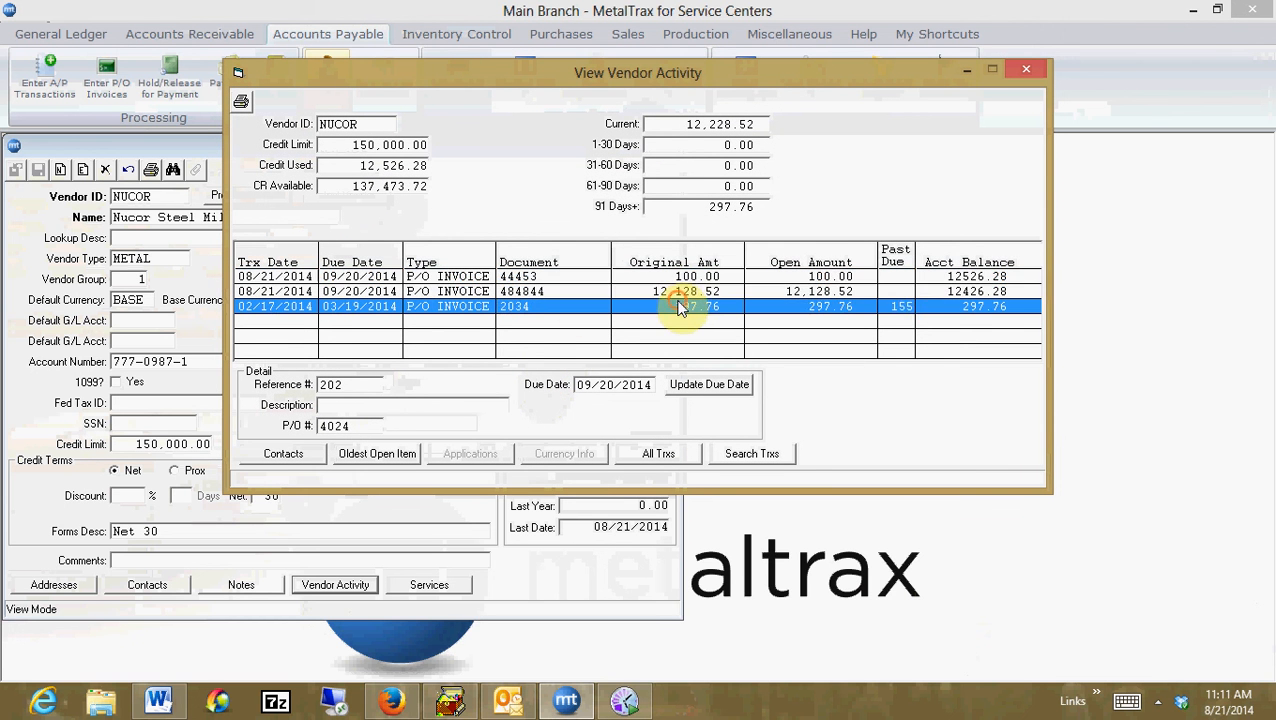
left_click(679, 291)
left_click(679, 278)
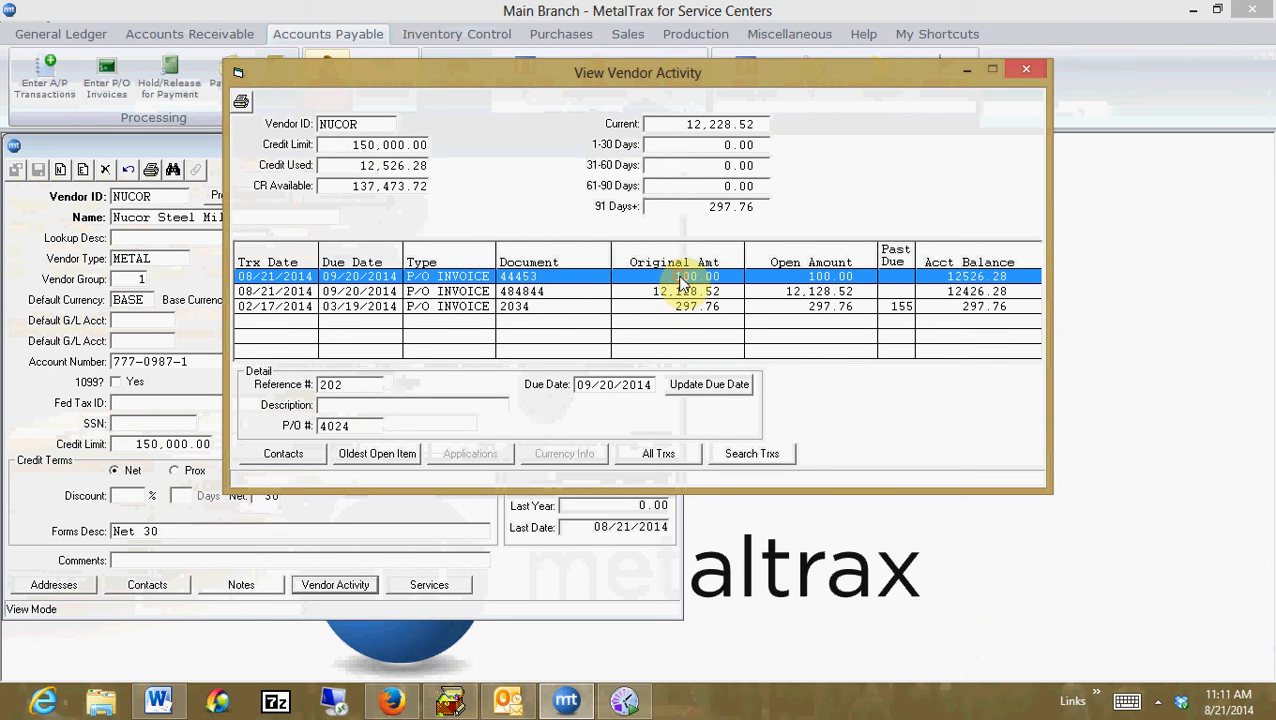